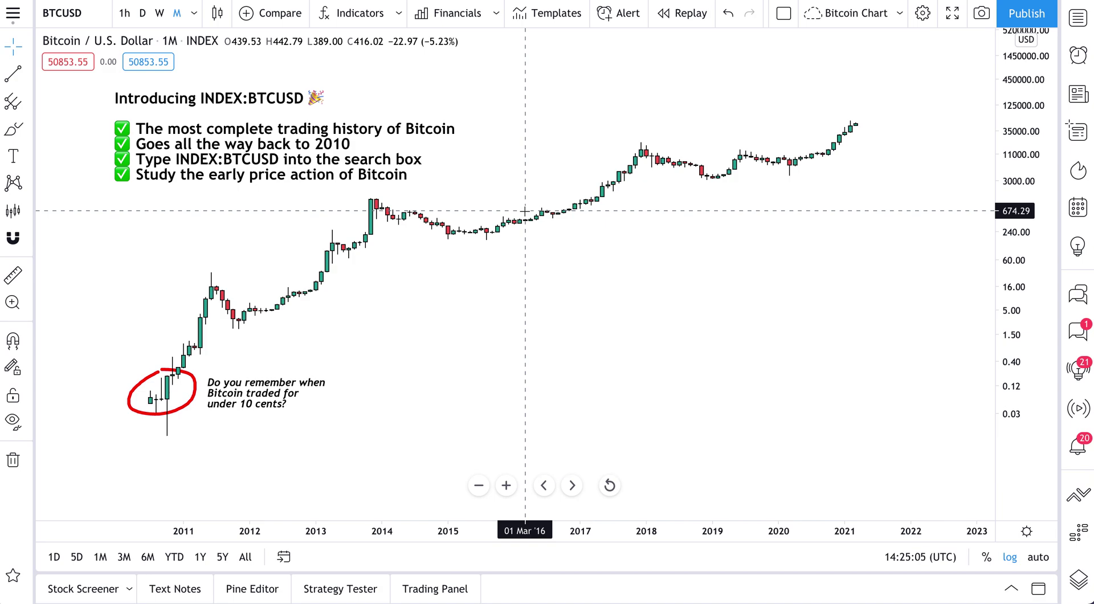
- Search for INDEX:BTCUSD and load the Bitcoin / USD Index monthly chart
{"action": "left_click", "coordinate": [61, 13]}
{"action": "type", "text": "INDEX:BTCUSD"}
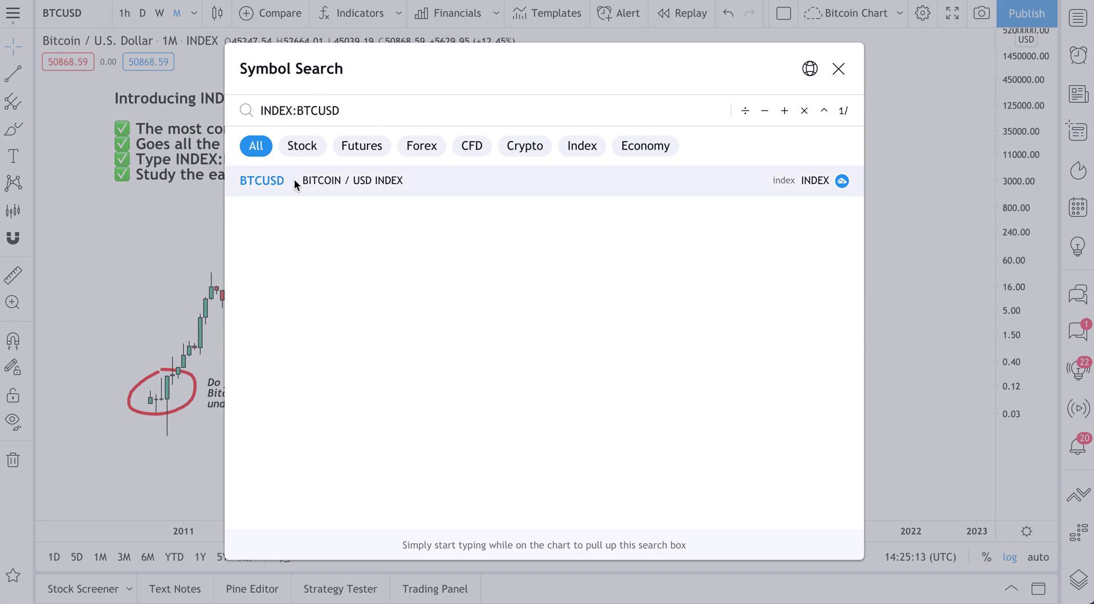
{"action": "left_click", "coordinate": [386, 180]}
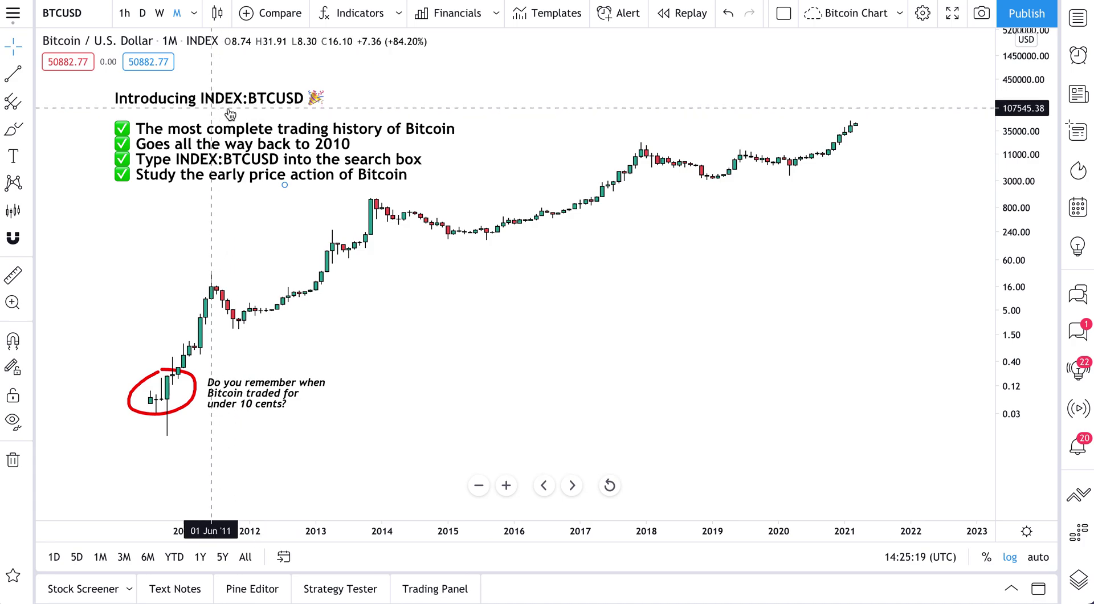
{"action": "left_click", "coordinate": [13, 129]}
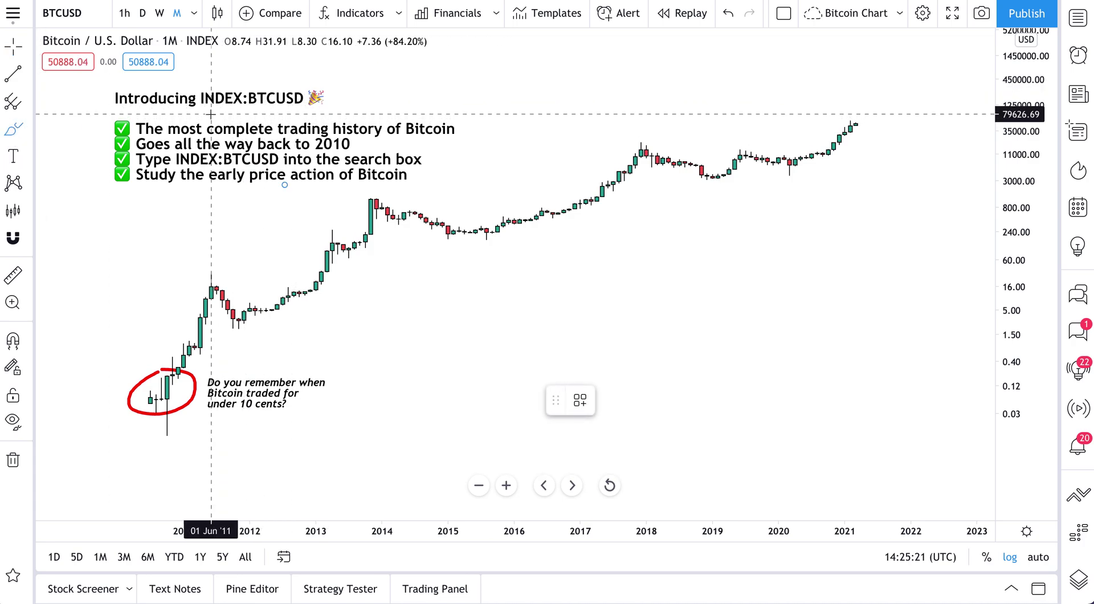
{"action": "mouse_move", "coordinate": [196, 111]}
{"action": "left_mouse_down"}
{"action": "mouse_move", "coordinate": [333, 107]}
{"action": "mouse_move", "coordinate": [200, 112]}
{"action": "mouse_move", "coordinate": [312, 112]}
{"action": "left_mouse_up"}
{"action": "key", "text": "ctrl+z"}
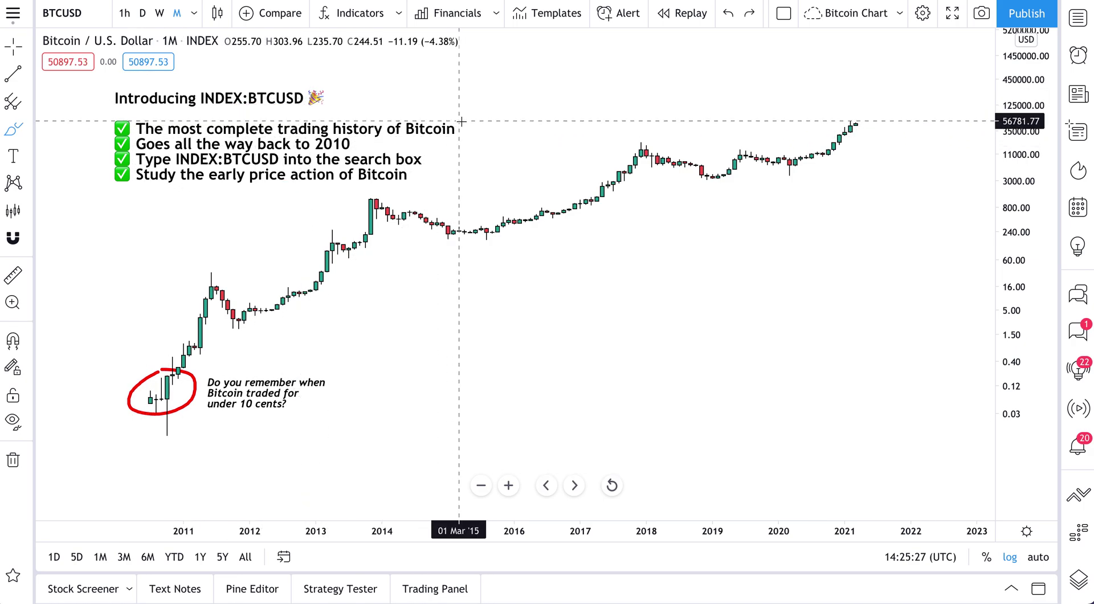
{"action": "left_click_drag", "start_coordinate": [453, 120], "coordinate": [449, 141]}
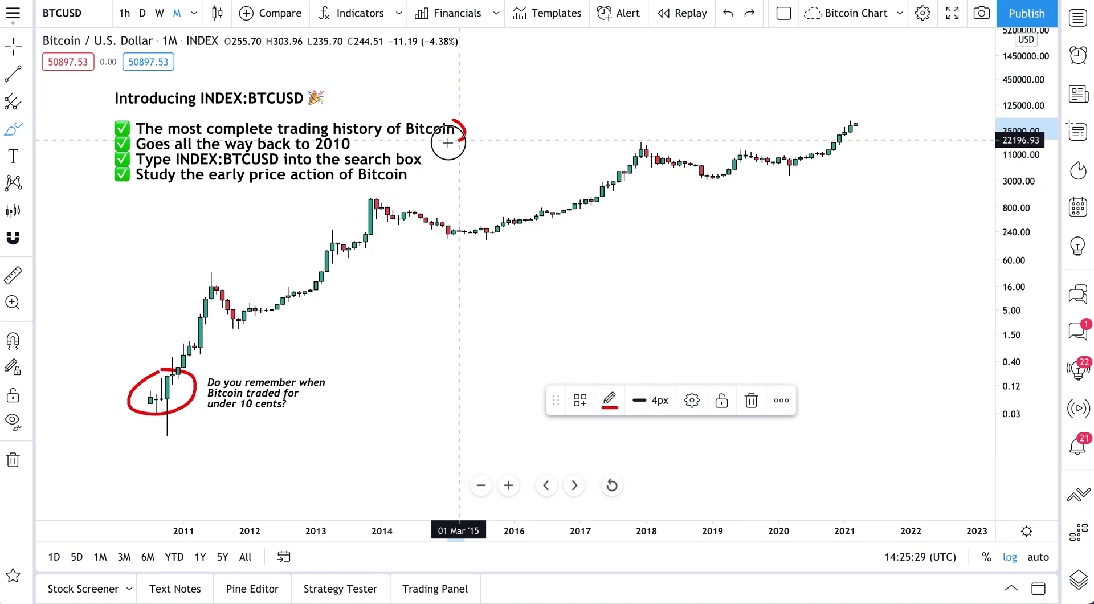
{"action": "key", "text": "ctrl+z"}
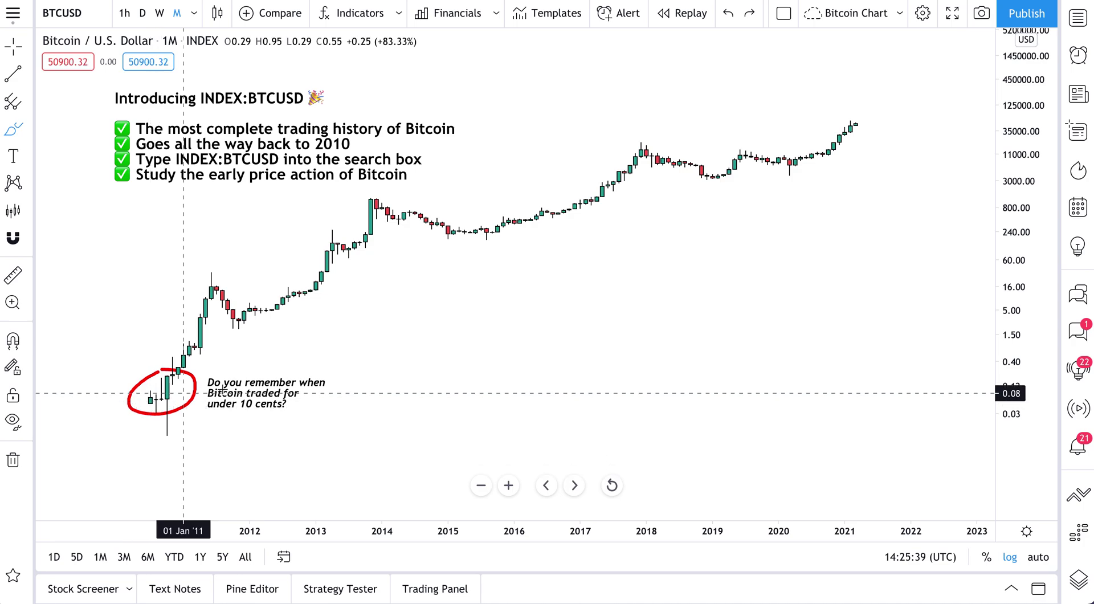
{"action": "left_click_drag", "start_coordinate": [285, 416], "coordinate": [206, 415]}
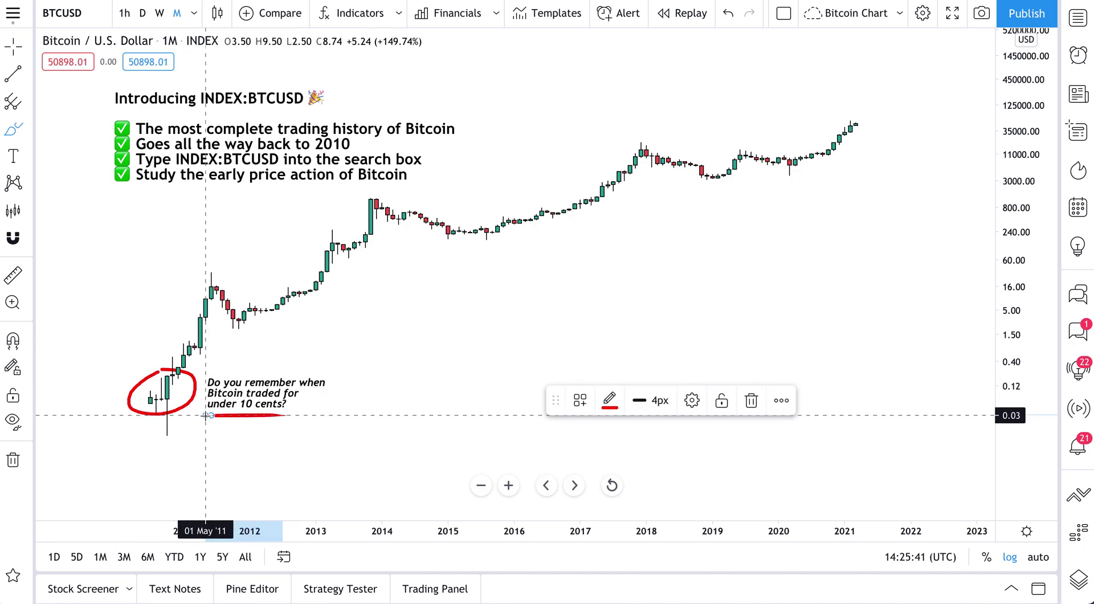
{"action": "key", "text": "ctrl+z"}
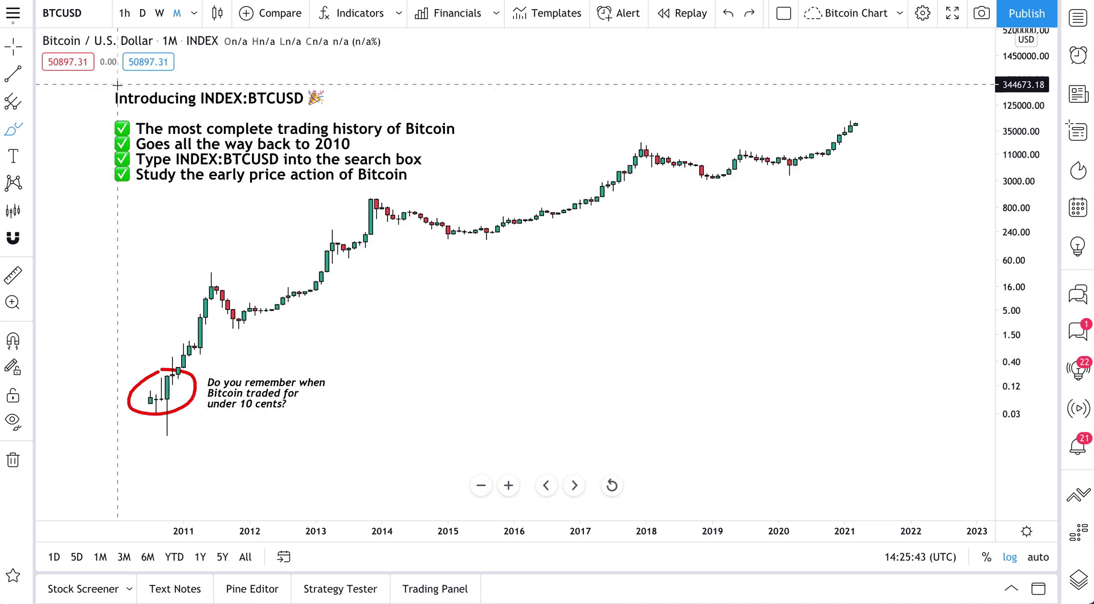
- Re-pick INDEX:BTCUSD, the BTCUSD Bitcoin / USD index, from symbol search to restore its monthly chart
{"action": "left_click", "coordinate": [72, 18]}
{"action": "type", "text": "IN"}
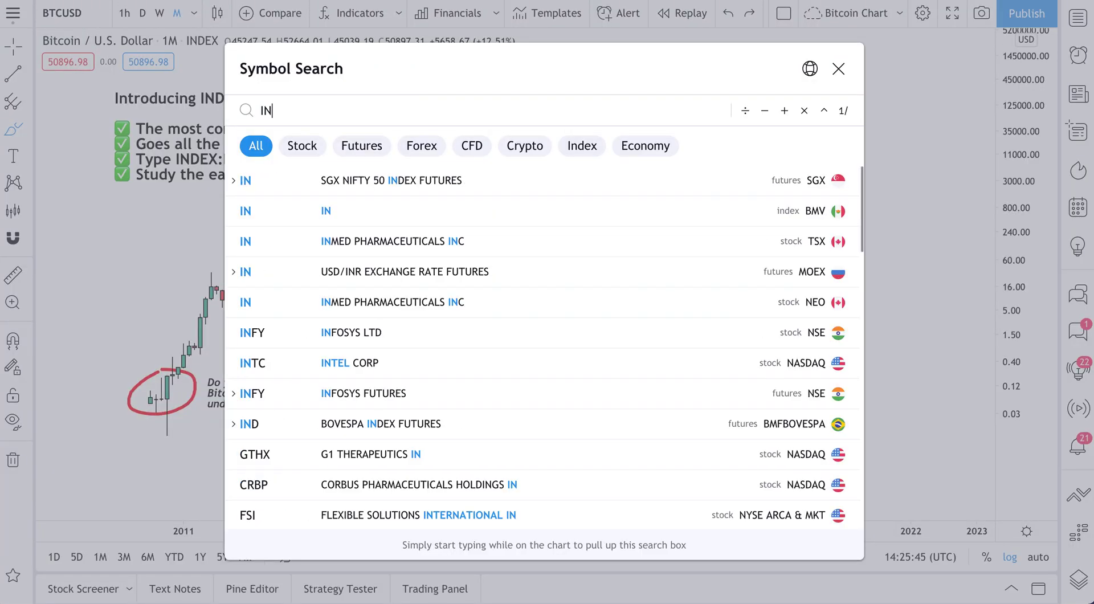
{"action": "type", "text": "DEX:BTCUSD"}
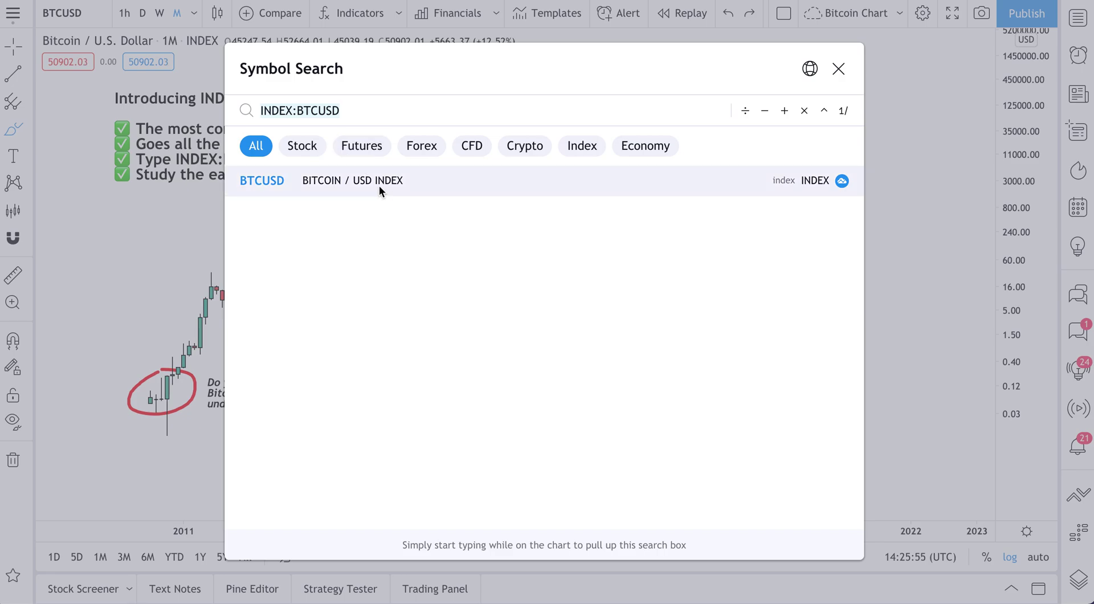
{"action": "left_click", "coordinate": [746, 180]}
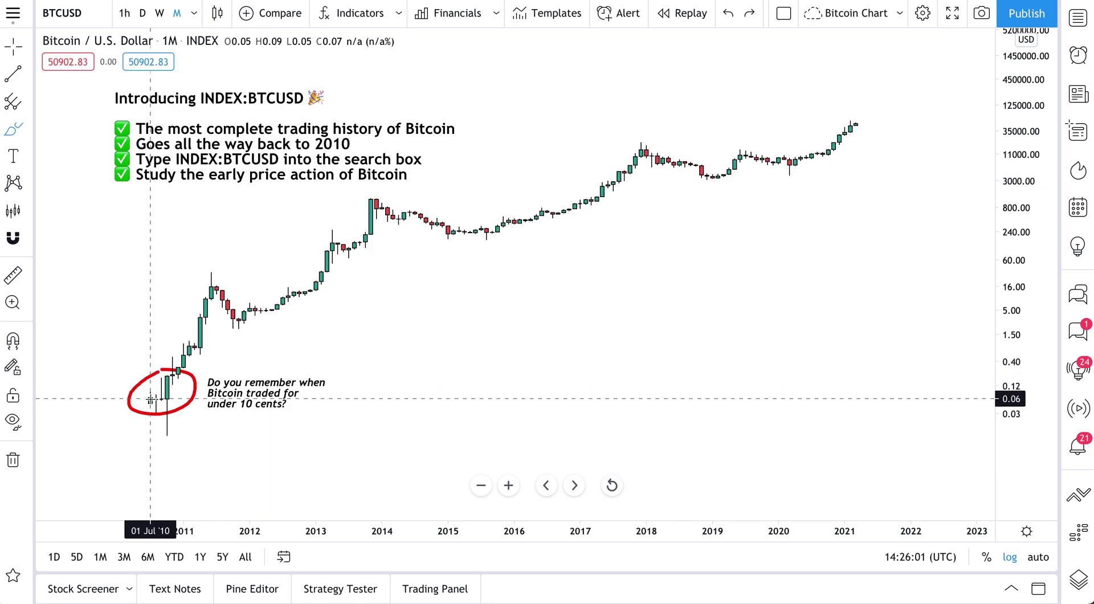
{"action": "left_click_drag", "start_coordinate": [853, 114], "coordinate": [865, 120]}
{"action": "key", "text": "ctrl+z"}
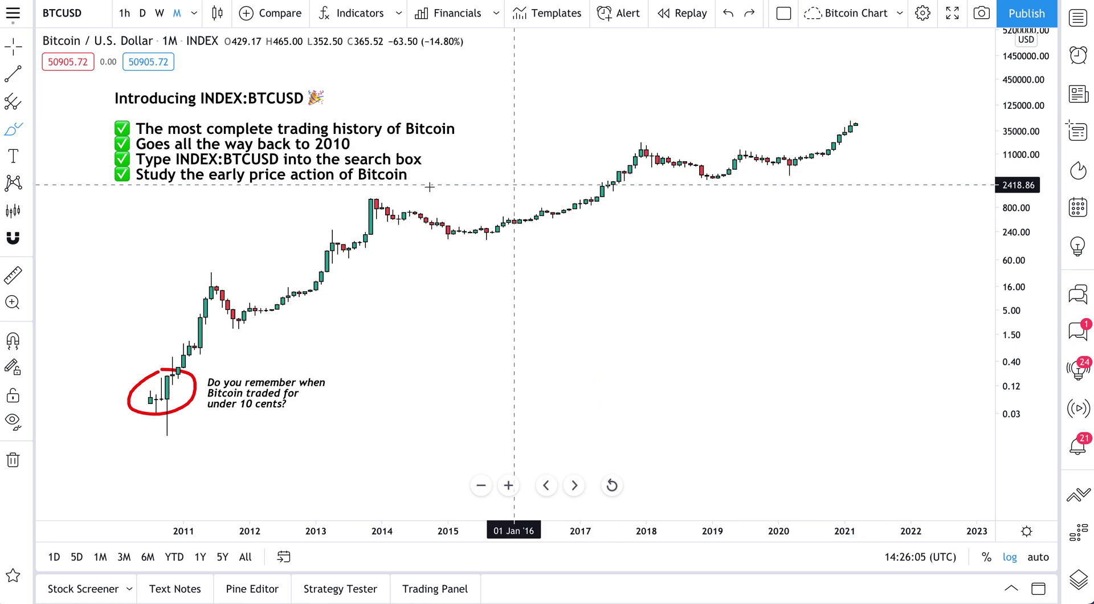
{"action": "left_click_drag", "start_coordinate": [139, 188], "coordinate": [378, 188]}
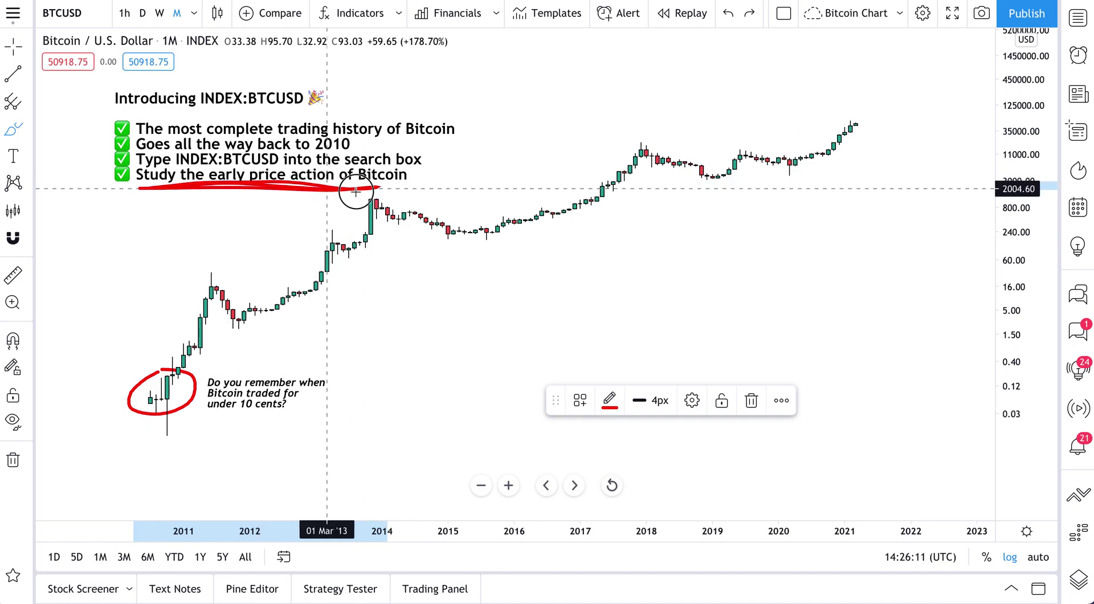
{"action": "key", "text": "ctrl+z"}
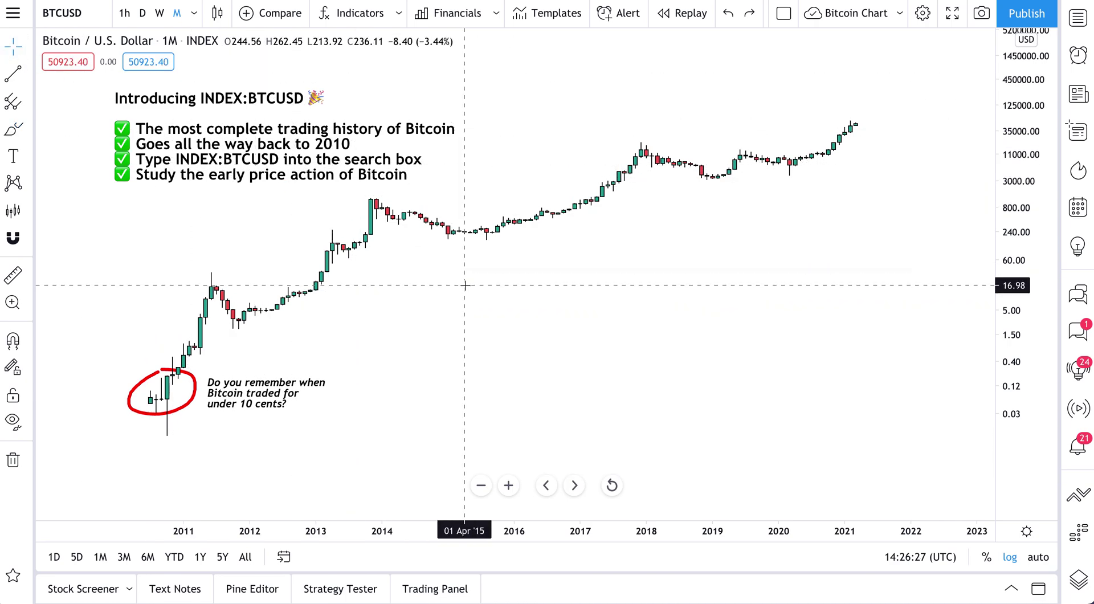
{"action": "left_click", "coordinate": [227, 137]}
- Delete the 'Introducing INDEX:BTCUSD' text, the 'under 10 cents' note and the red circle
{"action": "key", "text": "Delete"}
{"action": "left_click", "coordinate": [251, 403]}
{"action": "key", "text": "Delete"}
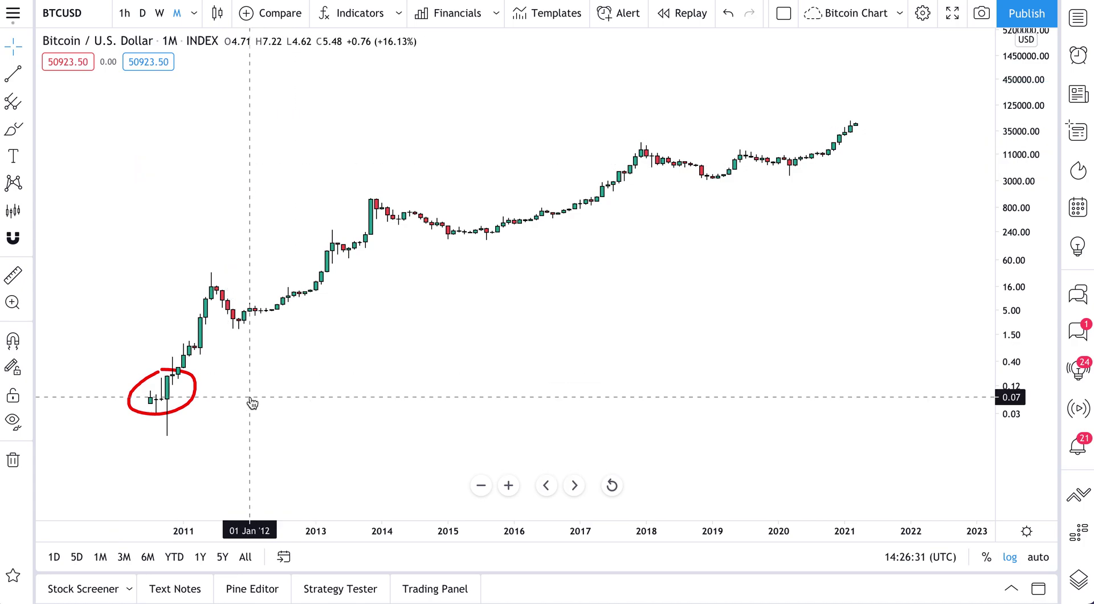
{"action": "left_click", "coordinate": [192, 380]}
{"action": "key", "text": "Delete"}
- Frame 2021–2022, auto-fit the price scale, keep it logarithmic, and switch to daily candles
{"action": "scroll", "coordinate": [360, 359], "scroll_direction": "up", "scroll_amount": 2}
{"action": "left_click_drag", "start_coordinate": [359, 359], "coordinate": [546, 376]}
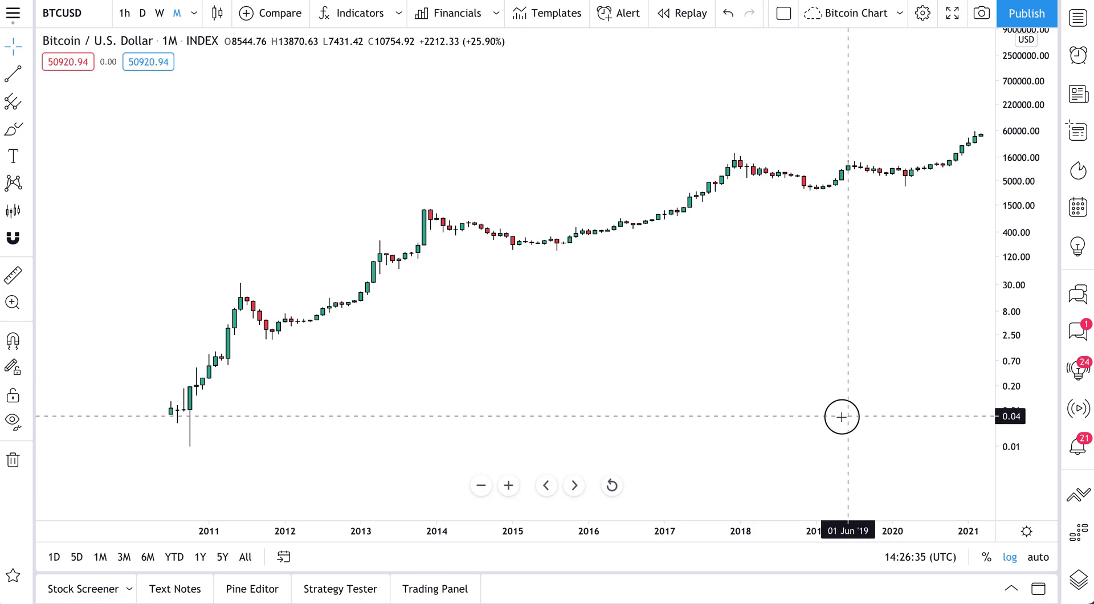
{"action": "left_click_drag", "start_coordinate": [850, 416], "coordinate": [821, 416]}
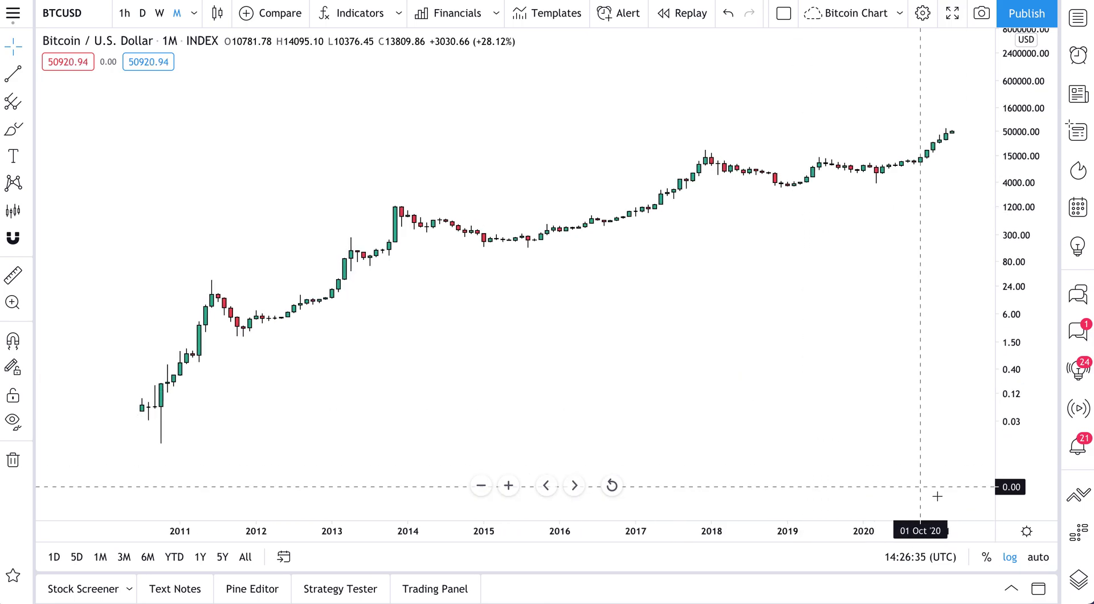
{"action": "left_click", "coordinate": [1007, 560]}
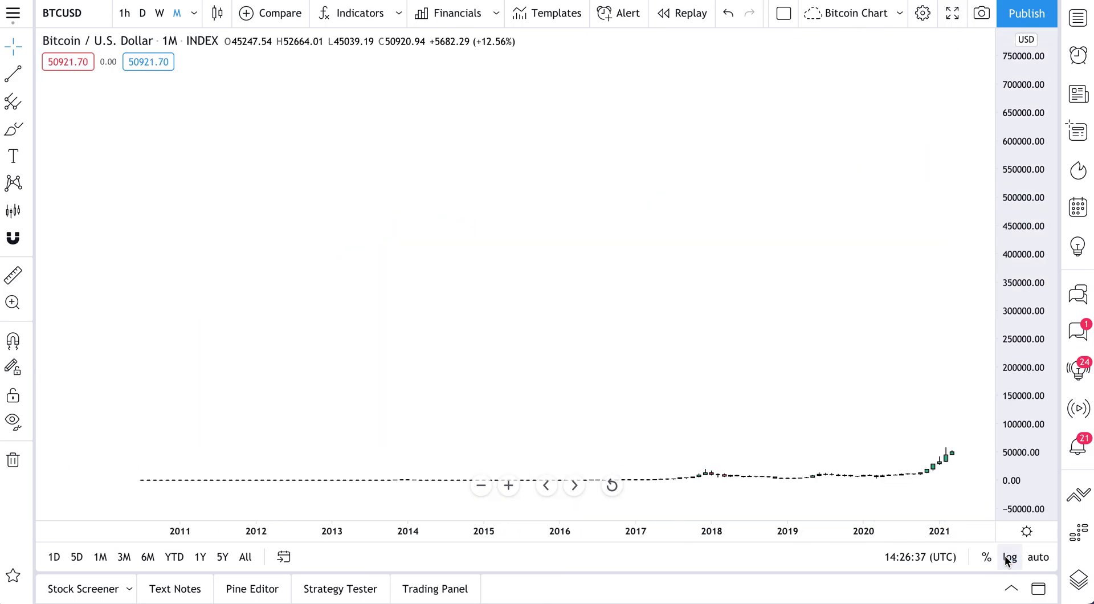
{"action": "left_click", "coordinate": [1036, 559]}
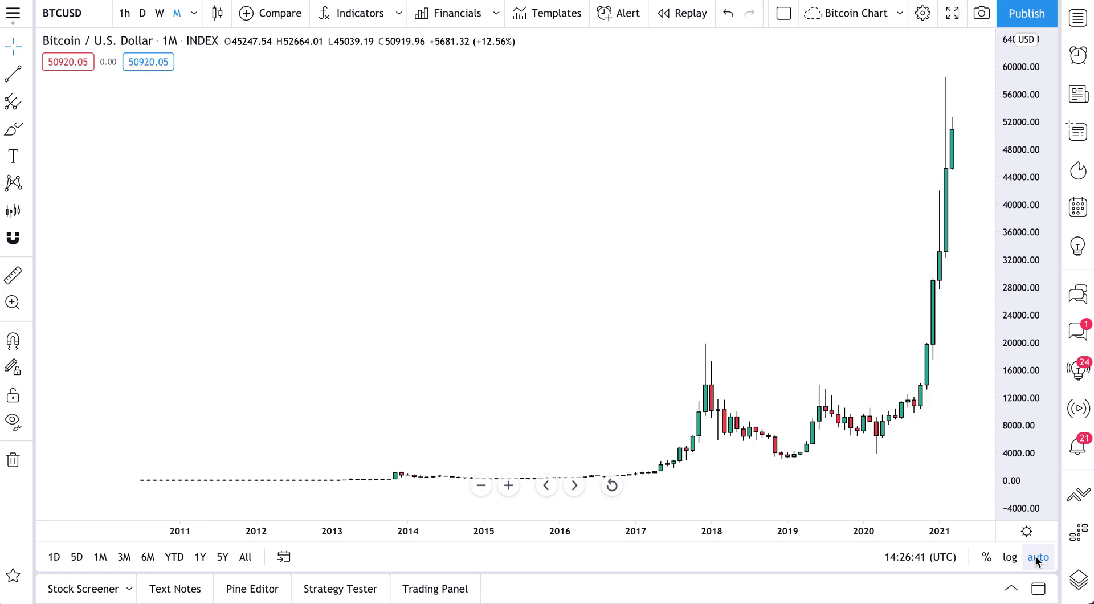
{"action": "left_click_drag", "start_coordinate": [757, 350], "coordinate": [735, 348]}
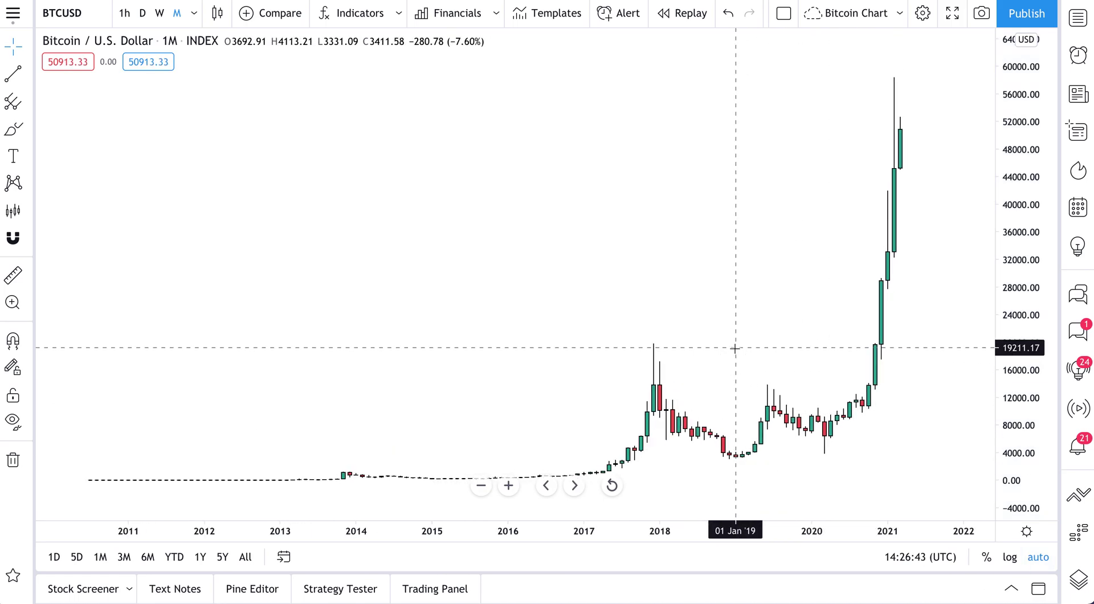
{"action": "left_click", "coordinate": [1010, 558]}
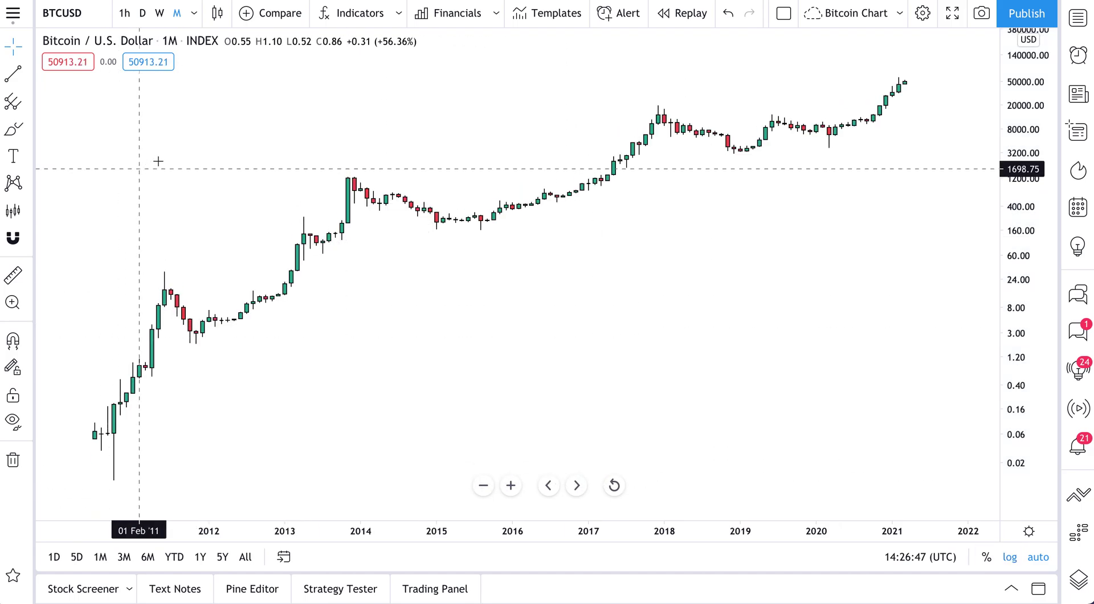
{"action": "left_click", "coordinate": [142, 12]}
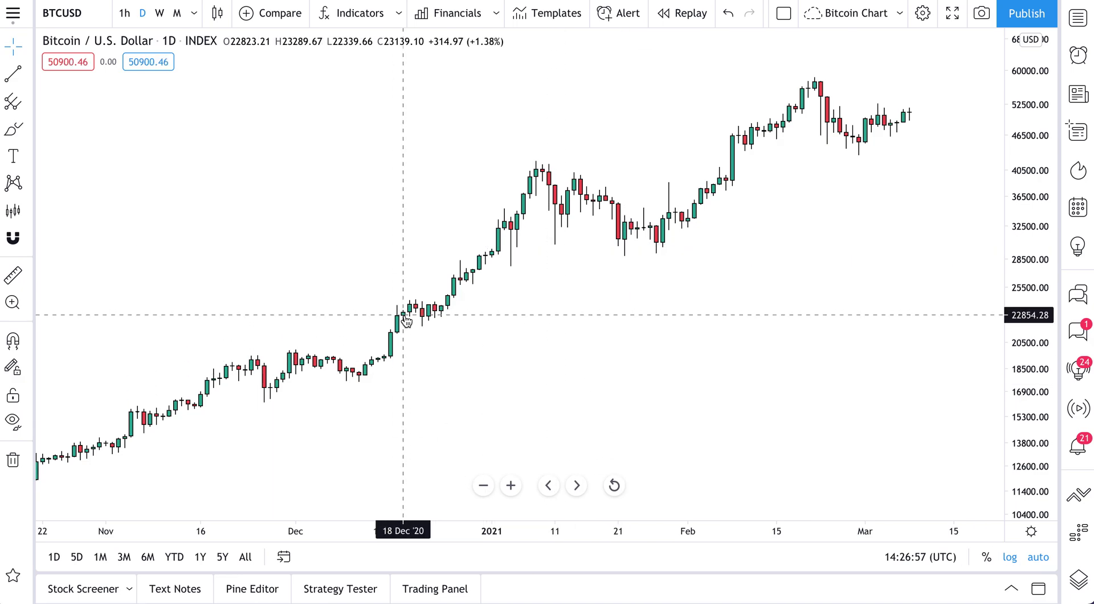
- Jump the daily chart to 2010-07-08 with the Go to date dialog
{"action": "left_click", "coordinate": [283, 558]}
{"action": "left_click", "coordinate": [454, 331]}
{"action": "left_click", "coordinate": [445, 332]}
{"action": "left_click", "coordinate": [468, 334]}
{"action": "double_click", "coordinate": [476, 336]}
{"action": "left_click", "coordinate": [482, 331]}
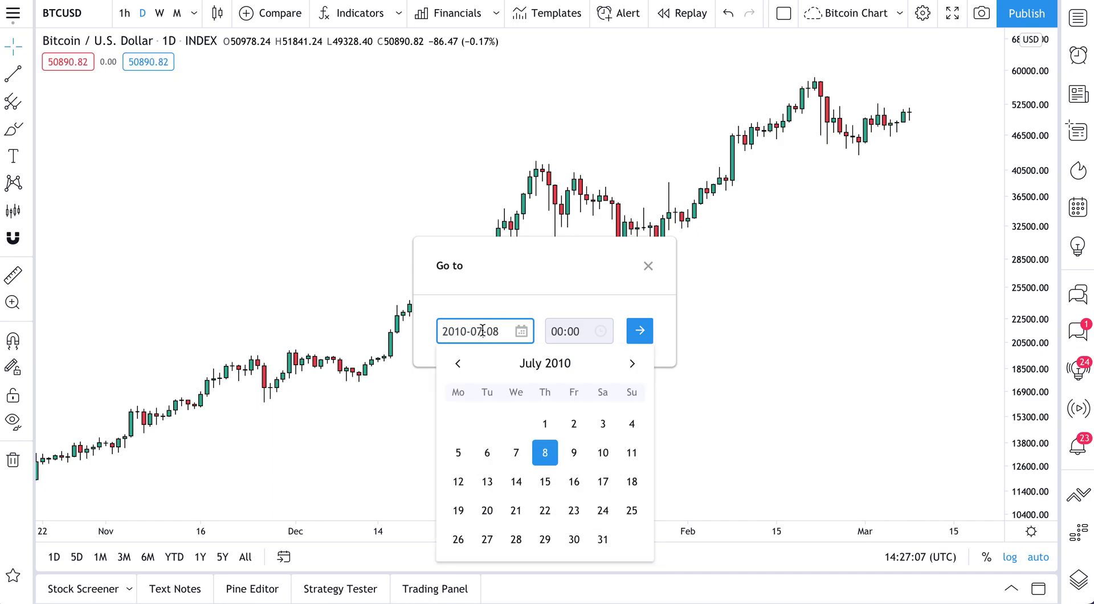
{"action": "left_click", "coordinate": [641, 333]}
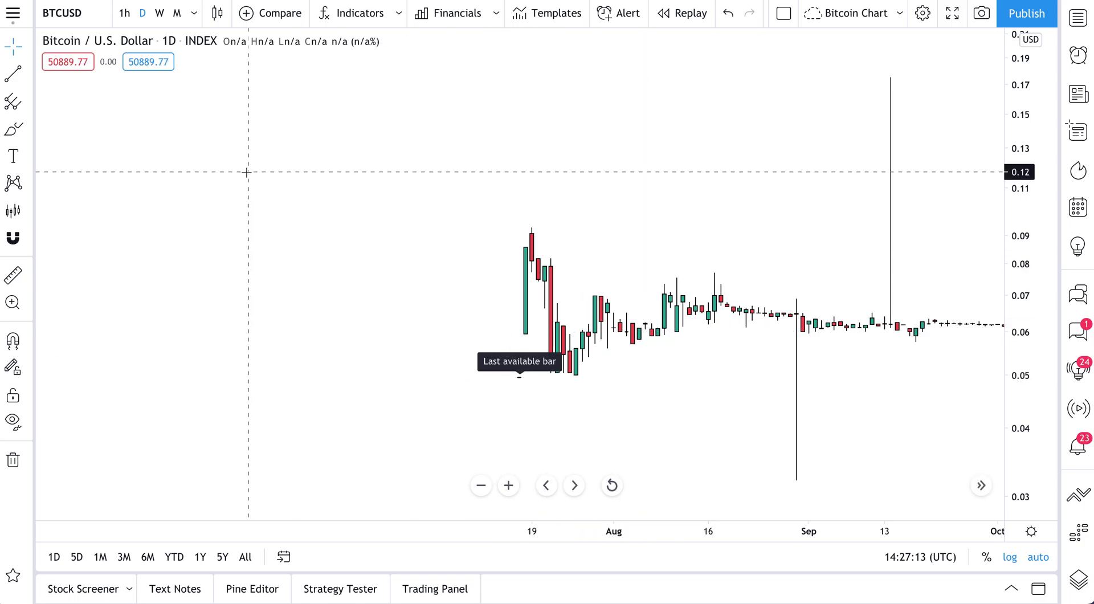
- Reload INDEX:BTCUSD, the Bitcoin / USD index, from symbol search
{"action": "left_click", "coordinate": [65, 13]}
{"action": "type", "text": "INDEX:BTCUSD"}
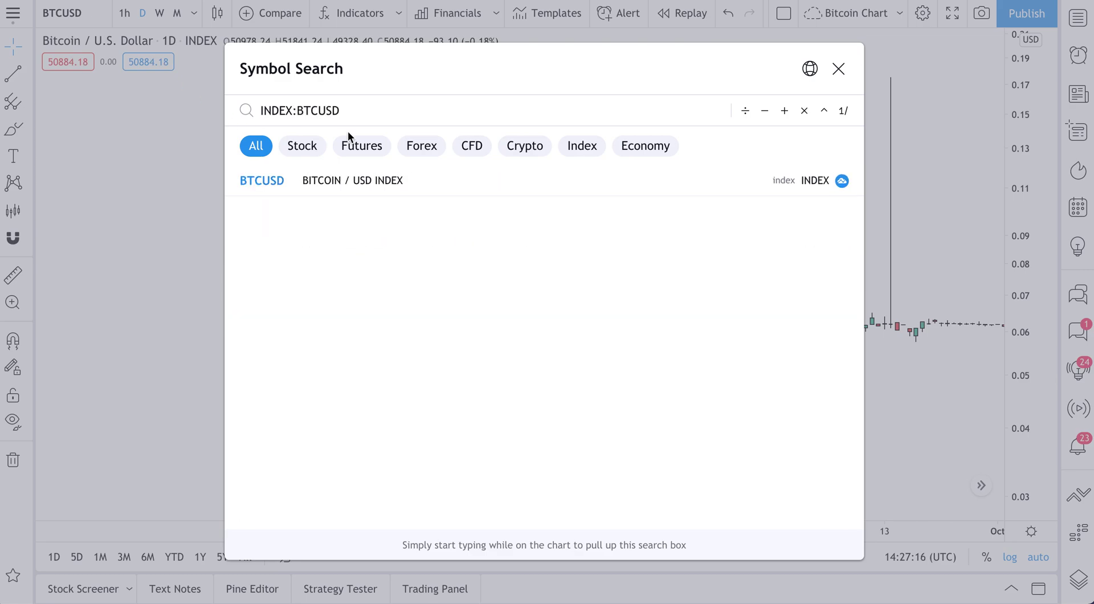
{"action": "left_click", "coordinate": [342, 182]}
- Pan to show candles through late October 2010 and brush a red circle around the earliest July candles
{"action": "left_click_drag", "start_coordinate": [672, 177], "coordinate": [595, 186]}
{"action": "left_click_drag", "start_coordinate": [652, 317], "coordinate": [482, 333]}
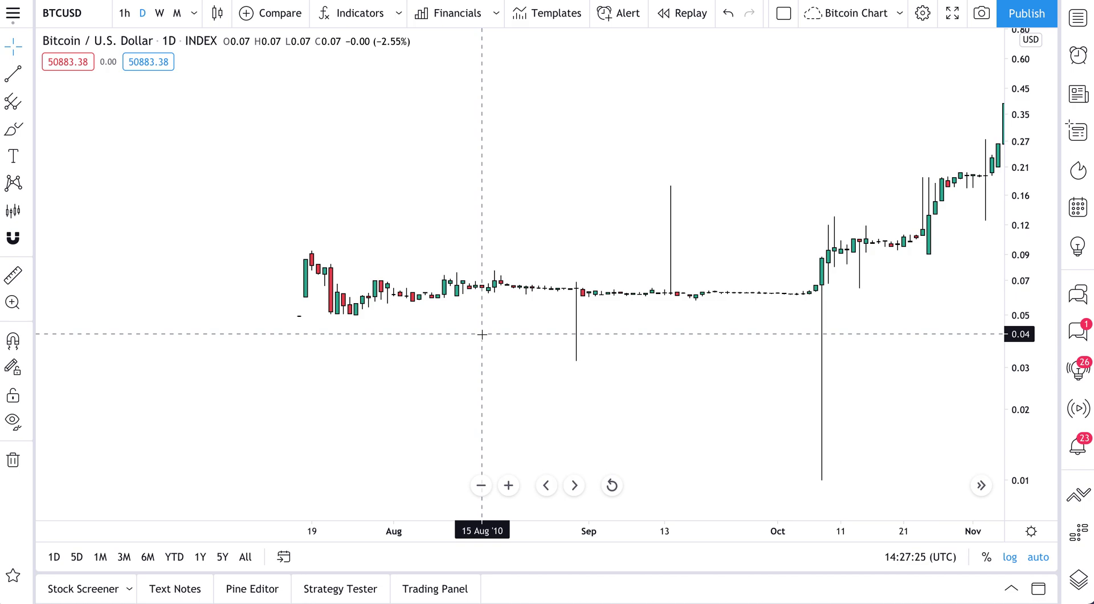
{"action": "left_click", "coordinate": [13, 131]}
{"action": "mouse_move", "coordinate": [325, 237]}
{"action": "left_mouse_down"}
{"action": "mouse_move", "coordinate": [298, 313]}
{"action": "mouse_move", "coordinate": [339, 238]}
{"action": "left_mouse_up"}
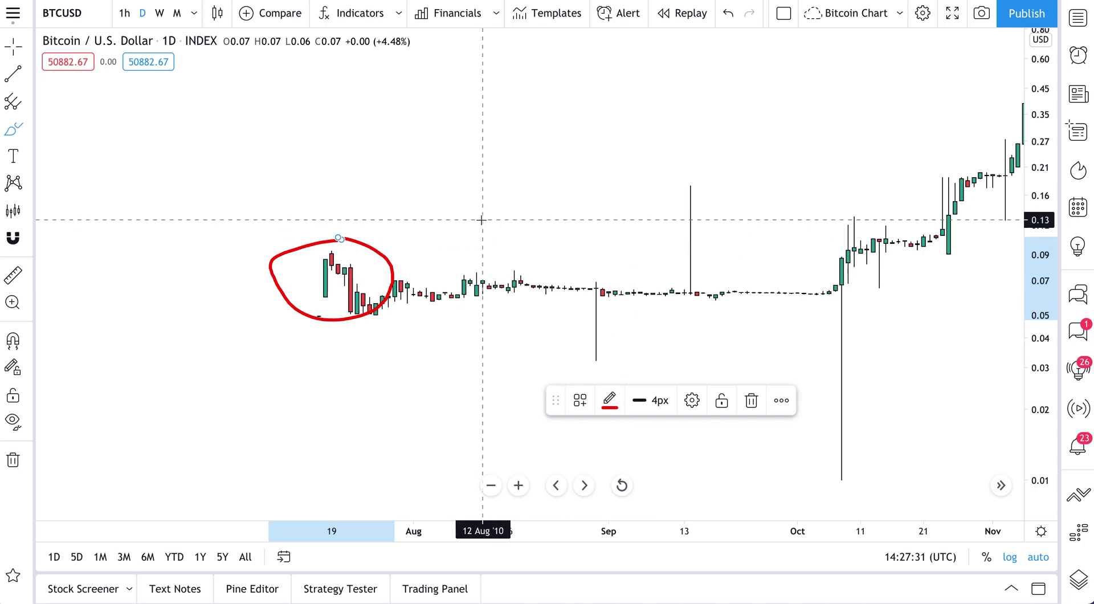
- Delete the red freehand loop, pan toward November, and undo a trial red circle on the October wick
{"action": "key", "text": "Delete"}
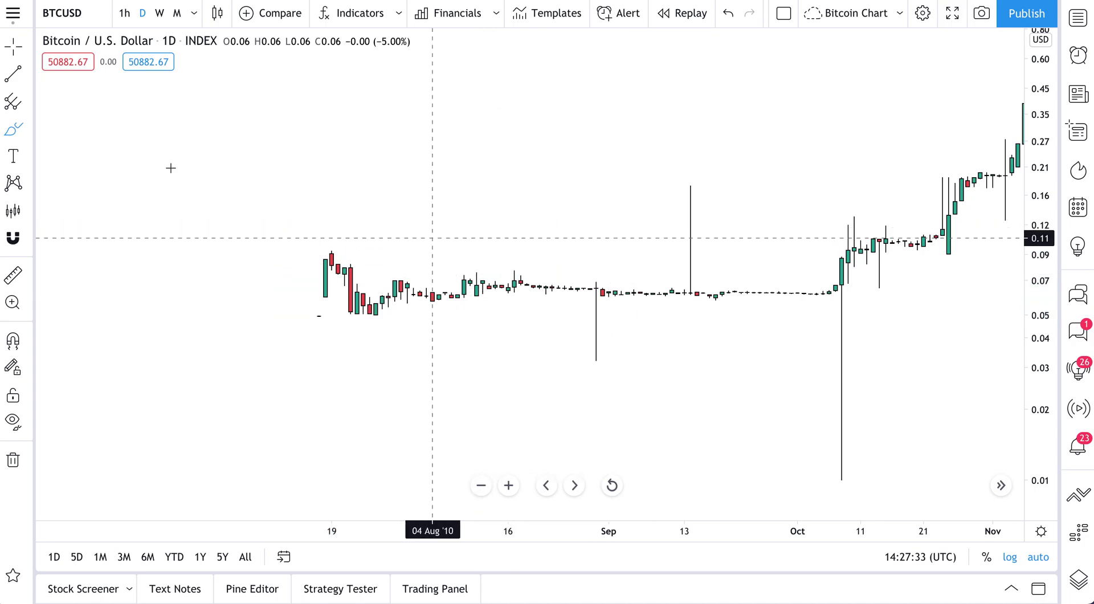
{"action": "left_click_drag", "start_coordinate": [483, 240], "coordinate": [386, 244]}
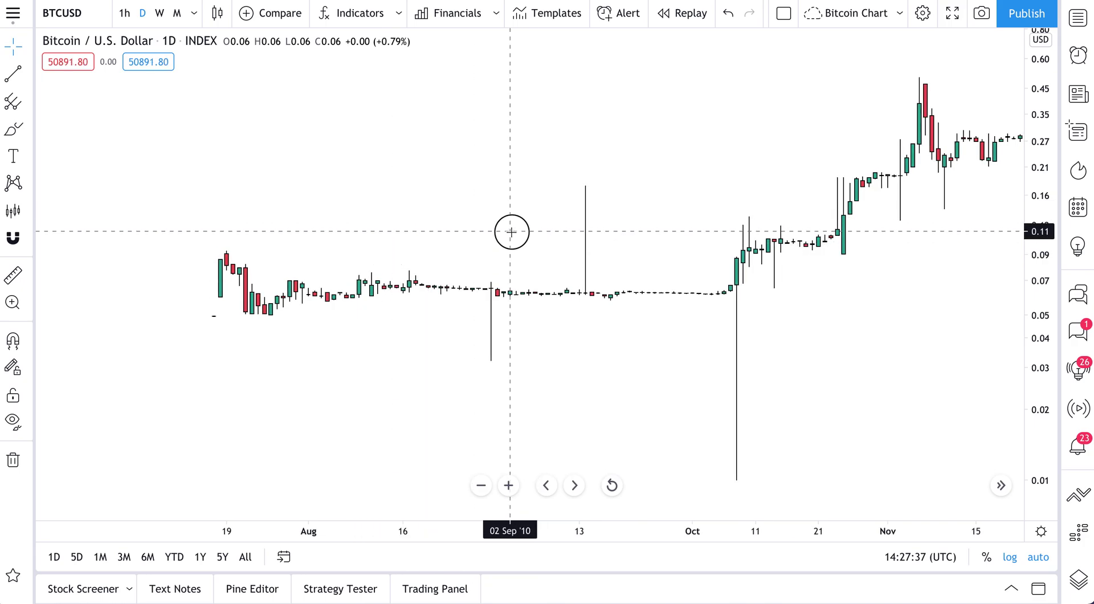
{"action": "left_click_drag", "start_coordinate": [512, 231], "coordinate": [478, 232]}
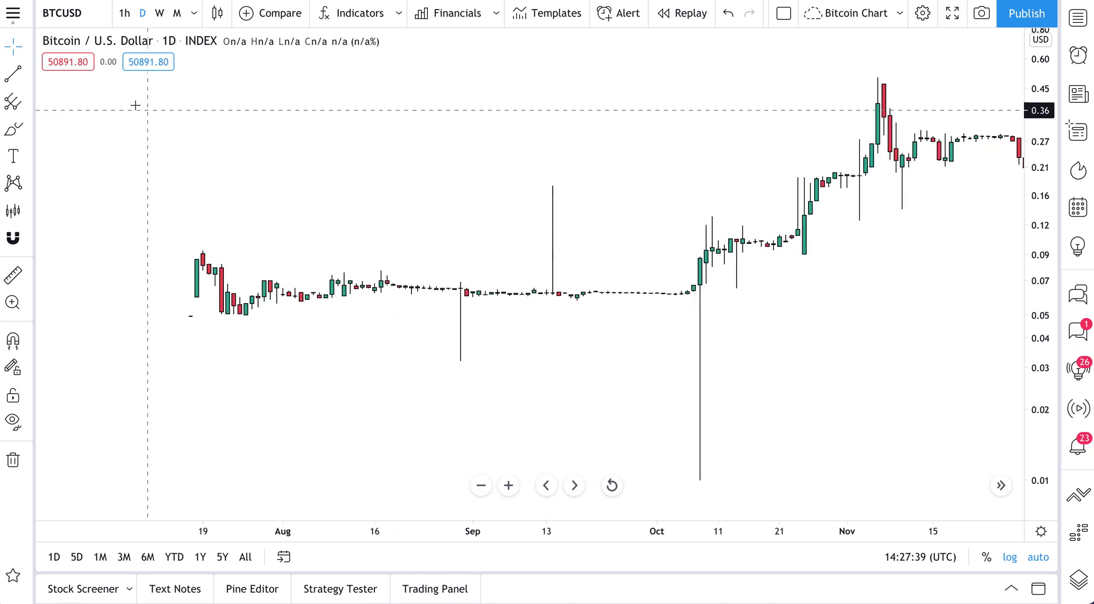
{"action": "left_click", "coordinate": [13, 129]}
{"action": "mouse_move", "coordinate": [710, 461]}
{"action": "left_mouse_down"}
{"action": "mouse_move", "coordinate": [728, 473]}
{"action": "mouse_move", "coordinate": [706, 459]}
{"action": "left_mouse_up"}
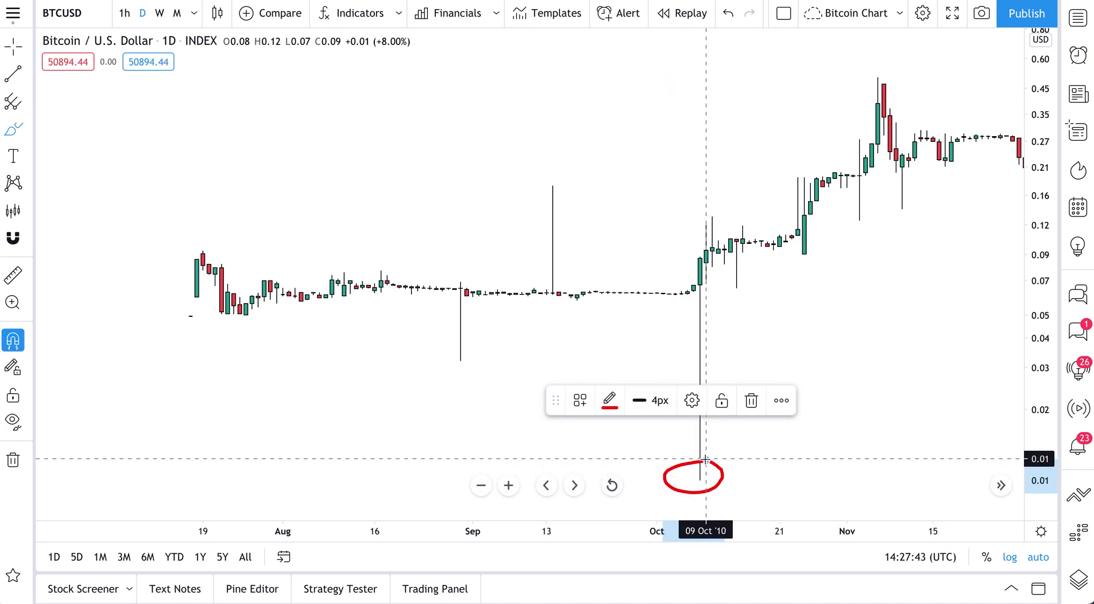
{"action": "key", "text": "ctrl+z"}
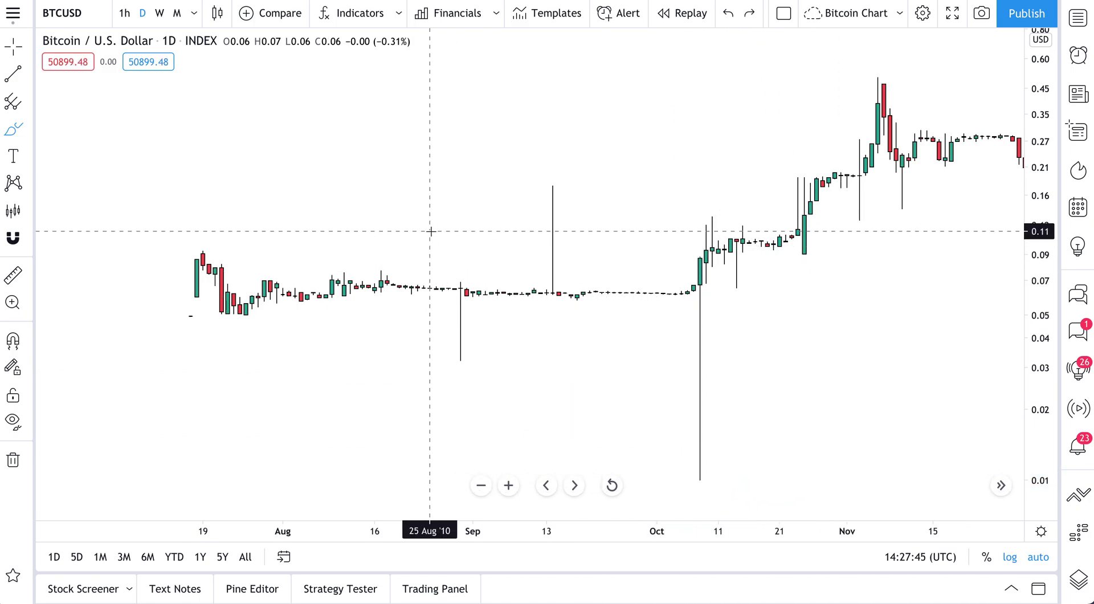
- Draw and delete a test horizontal trend line across October, then pan to the late-2010 rally
{"action": "left_click", "coordinate": [13, 73]}
{"action": "left_click", "coordinate": [696, 241]}
{"action": "left_click", "coordinate": [823, 241]}
{"action": "left_click", "coordinate": [862, 219]}
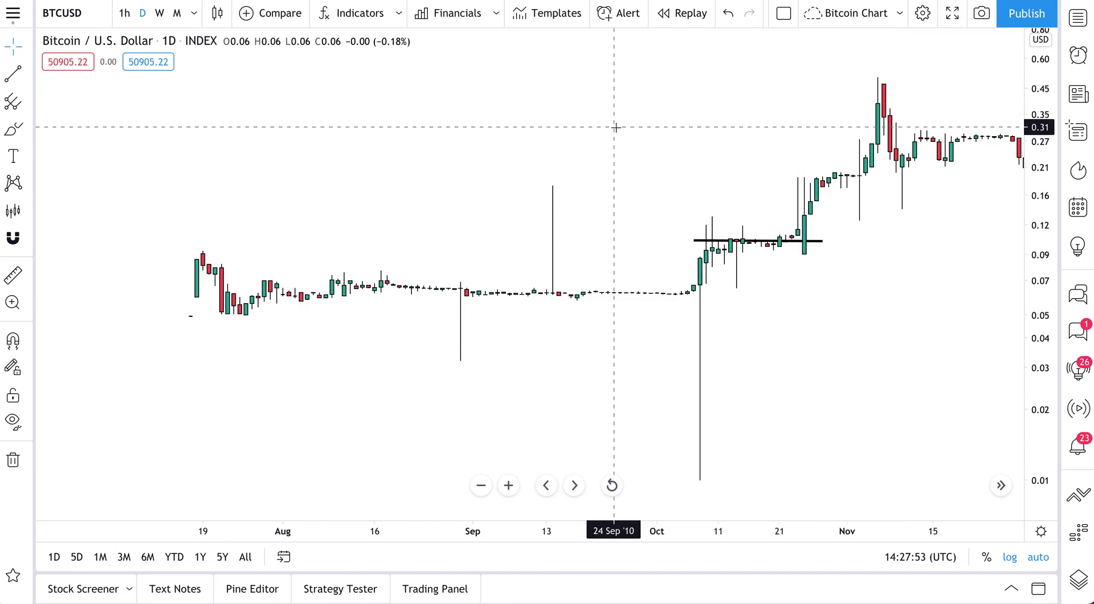
{"action": "left_click", "coordinate": [795, 241]}
{"action": "key", "text": "Delete"}
{"action": "left_click_drag", "start_coordinate": [818, 276], "coordinate": [562, 317]}
{"action": "left_click", "coordinate": [30, 75]}
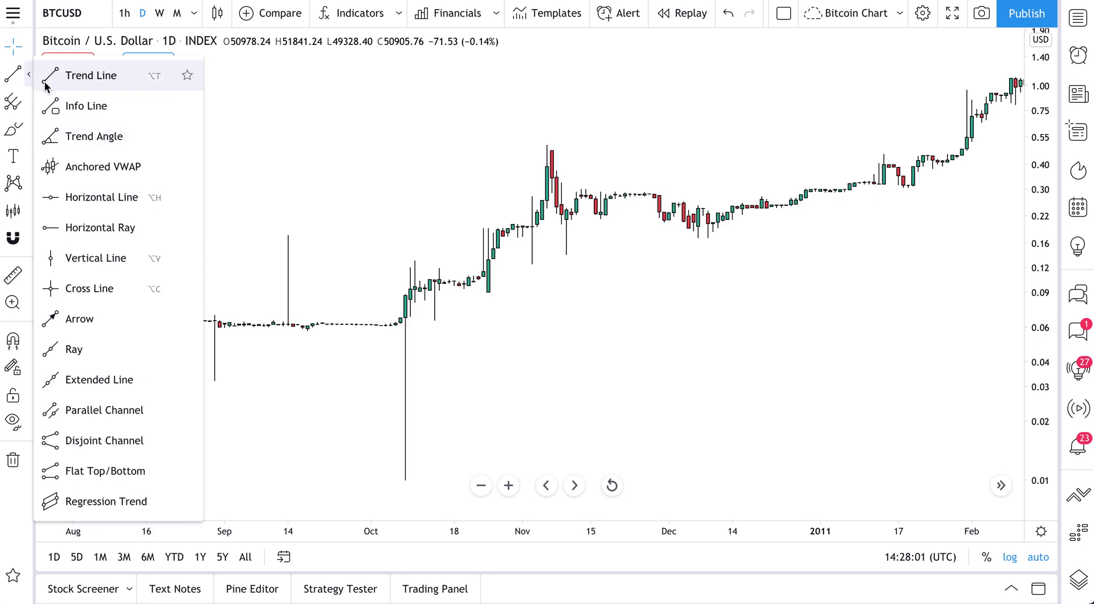
{"action": "left_click", "coordinate": [29, 129]}
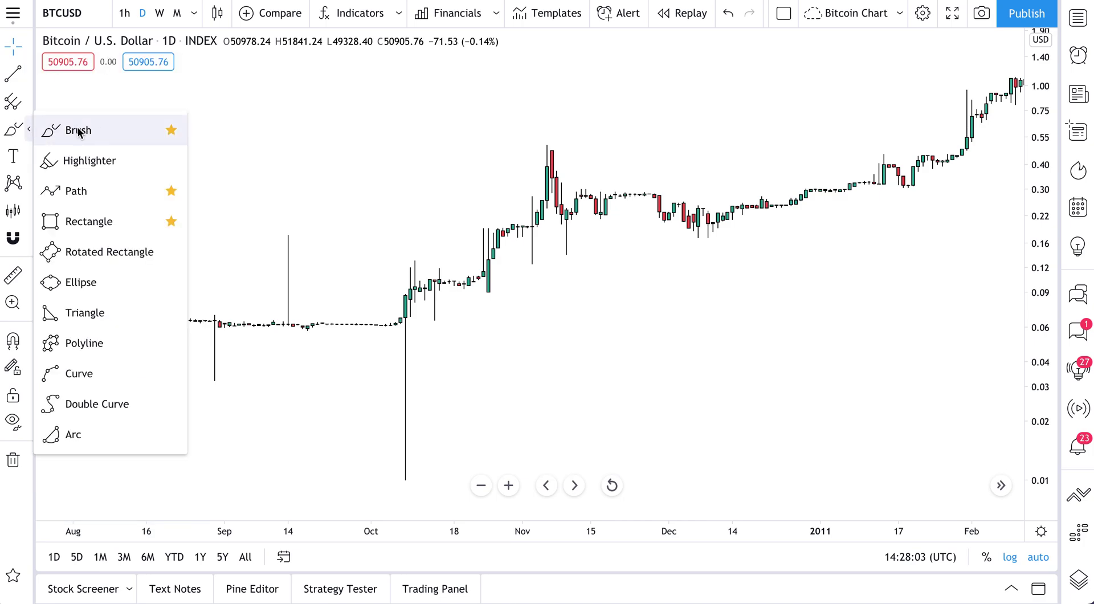
{"action": "left_click", "coordinate": [90, 191]}
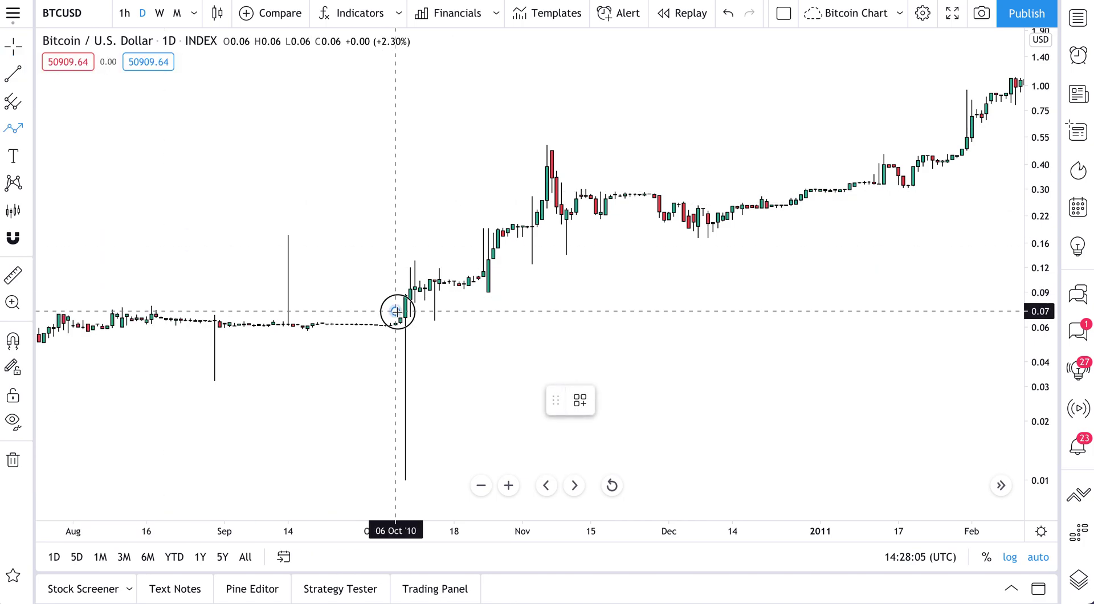
{"action": "left_click", "coordinate": [396, 311]}
{"action": "left_click", "coordinate": [556, 154]}
{"action": "left_click", "coordinate": [718, 232]}
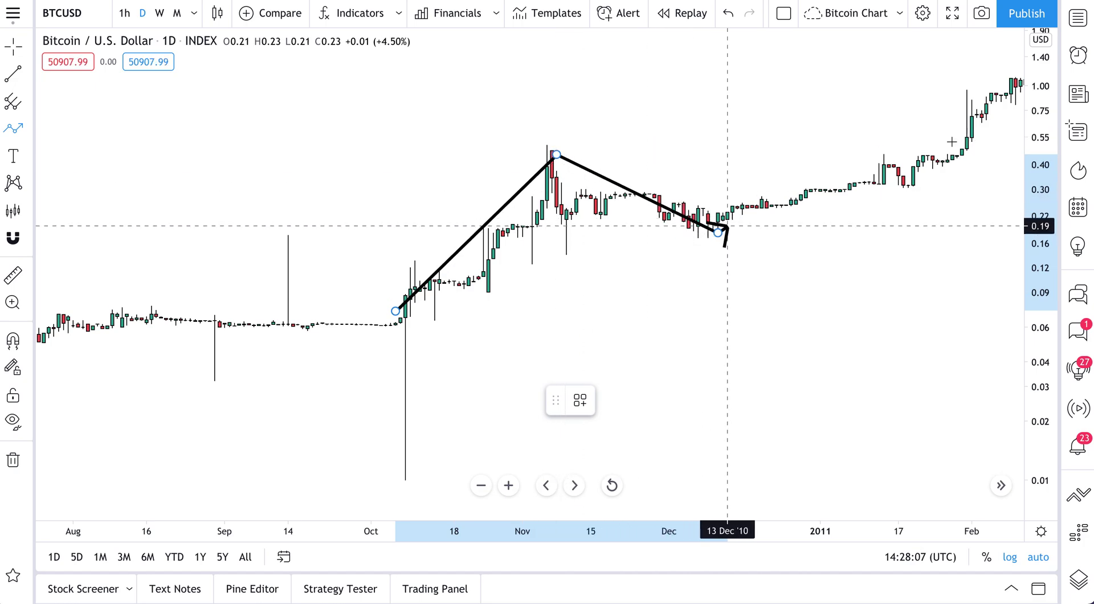
{"action": "double_click", "coordinate": [992, 102]}
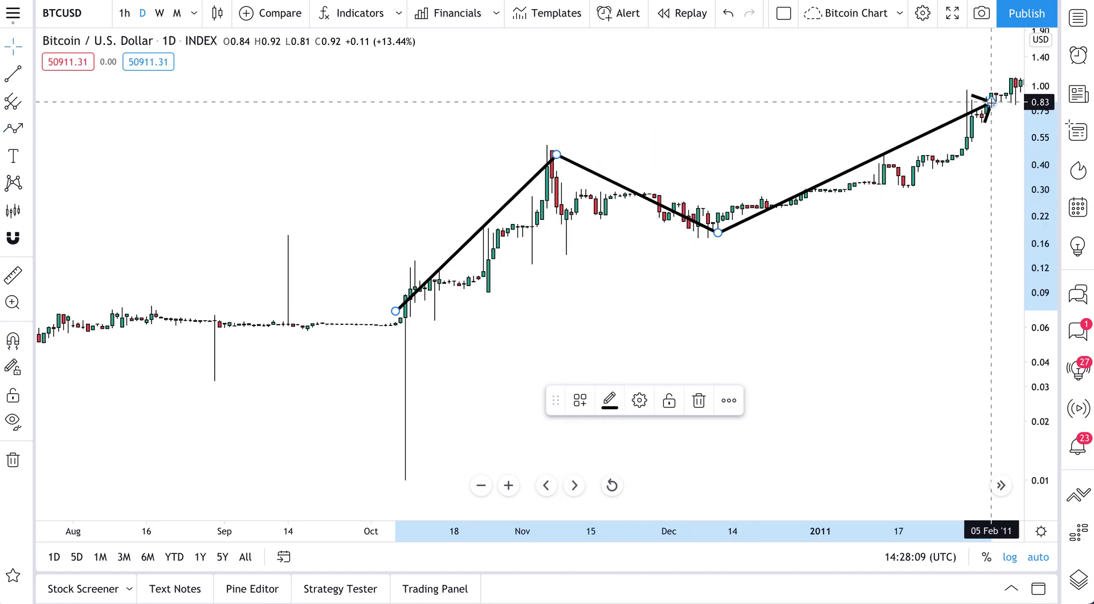
{"action": "key", "text": "Delete"}
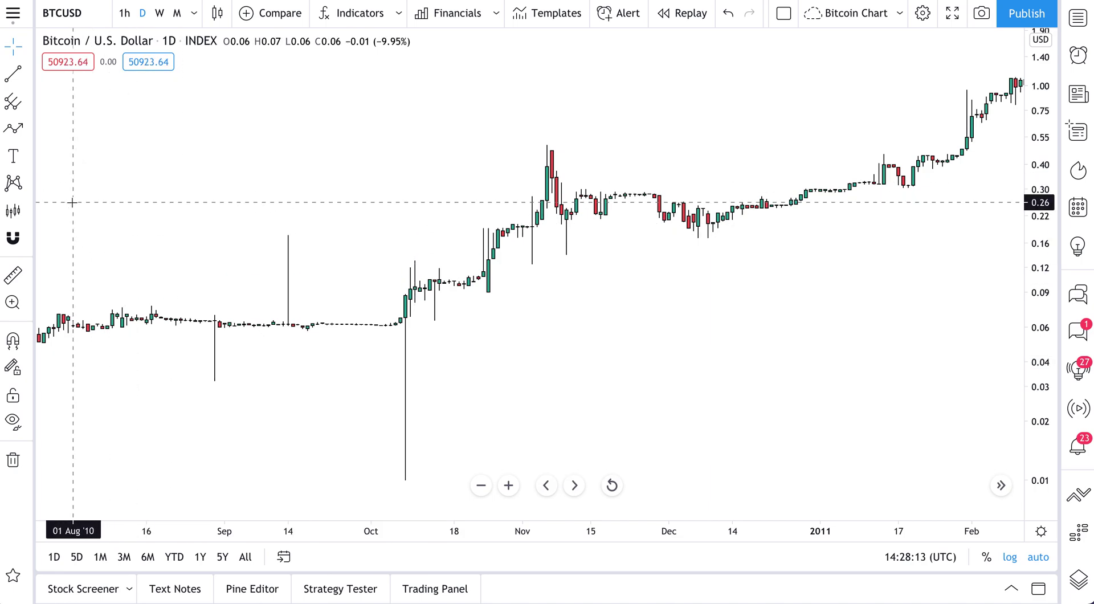
{"action": "left_click", "coordinate": [30, 213]}
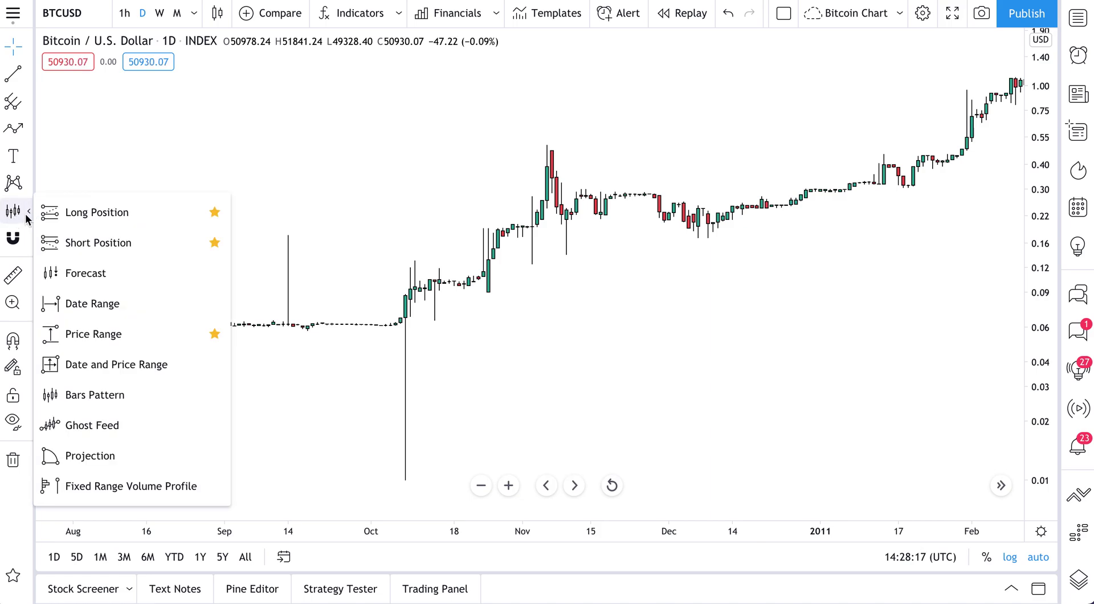
{"action": "left_click", "coordinate": [105, 397]}
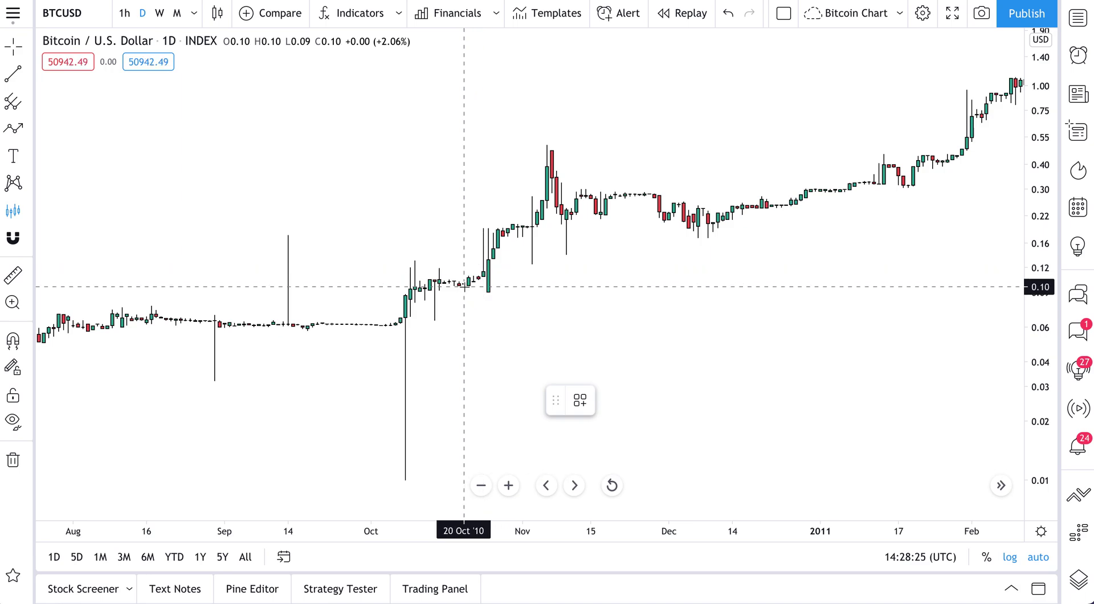
{"action": "left_click", "coordinate": [405, 319]}
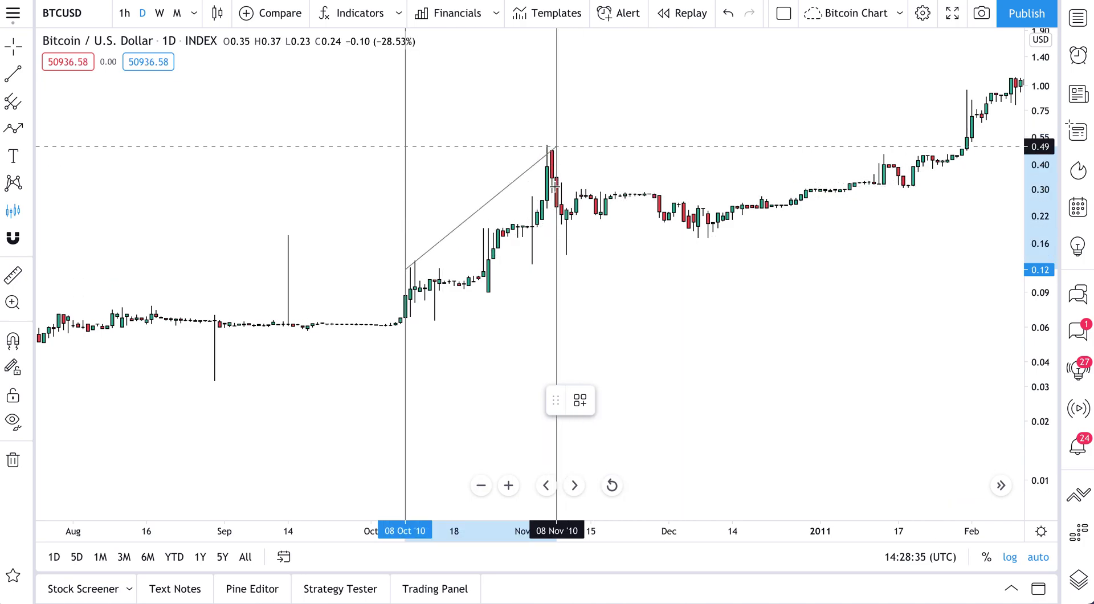
{"action": "left_click", "coordinate": [556, 146]}
{"action": "left_click_drag", "start_coordinate": [520, 196], "coordinate": [752, 171]}
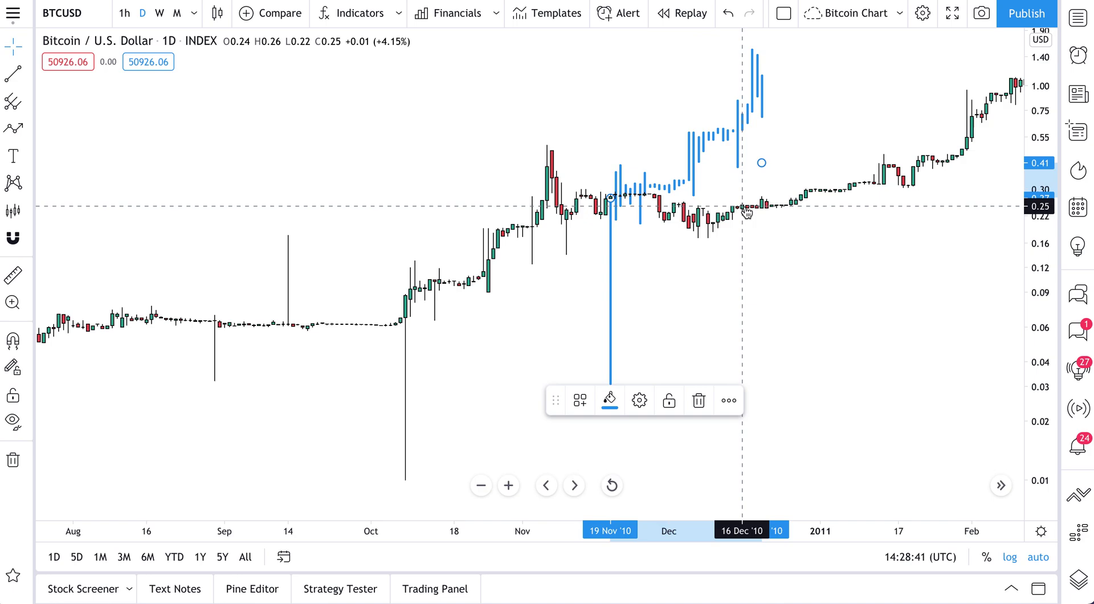
{"action": "scroll", "coordinate": [771, 201], "scroll_direction": "down", "scroll_amount": 2}
{"action": "left_click_drag", "start_coordinate": [375, 174], "coordinate": [186, 200]}
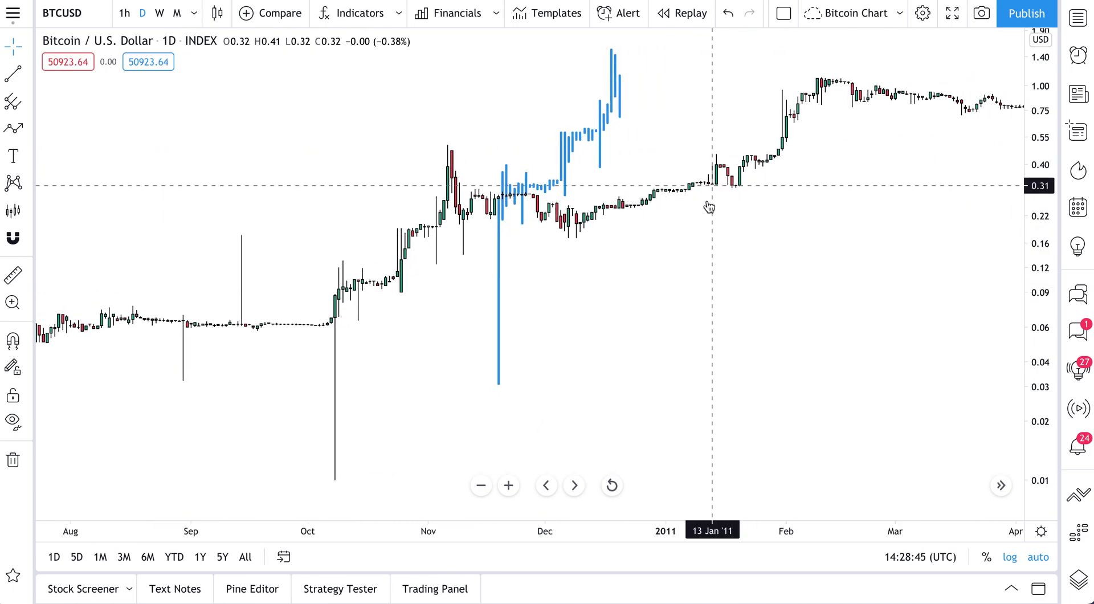
{"action": "left_click_drag", "start_coordinate": [561, 164], "coordinate": [754, 160]}
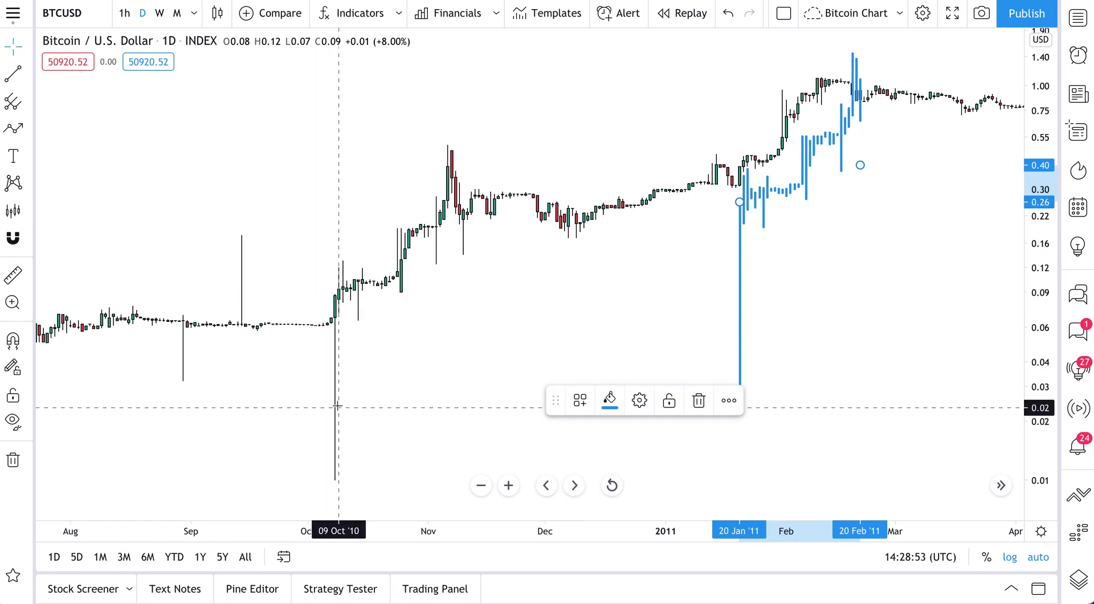
{"action": "left_click", "coordinate": [792, 192]}
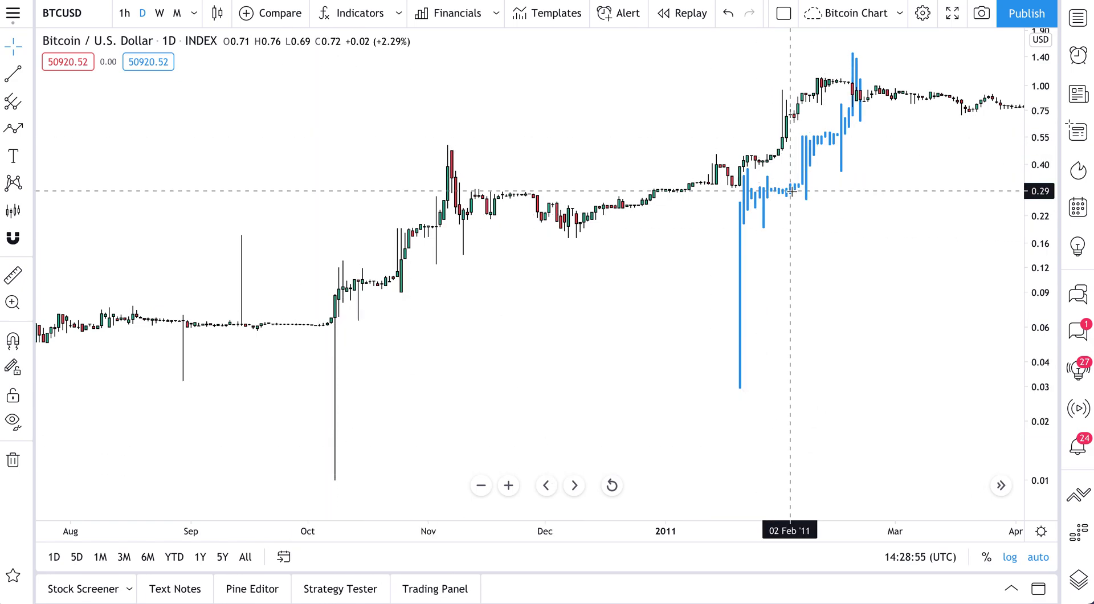
{"action": "key", "text": "Delete"}
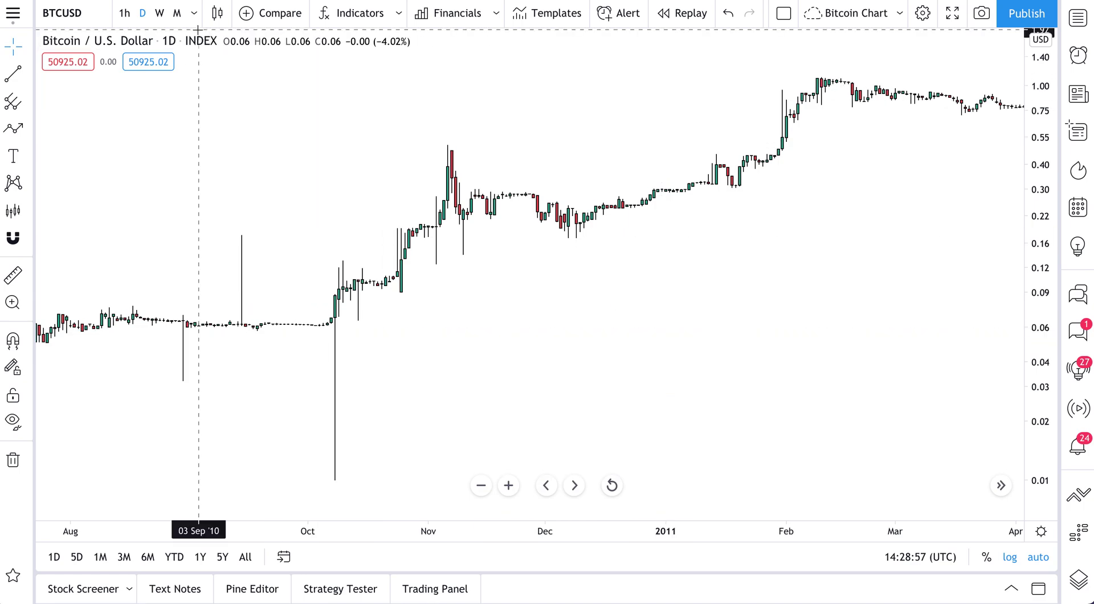
- Switch to monthly candles and pan to show the full 2010–2021 history
{"action": "left_click", "coordinate": [178, 14]}
{"action": "left_click_drag", "start_coordinate": [843, 294], "coordinate": [193, 354]}
{"action": "scroll", "coordinate": [681, 296], "scroll_direction": "up", "scroll_amount": 2}
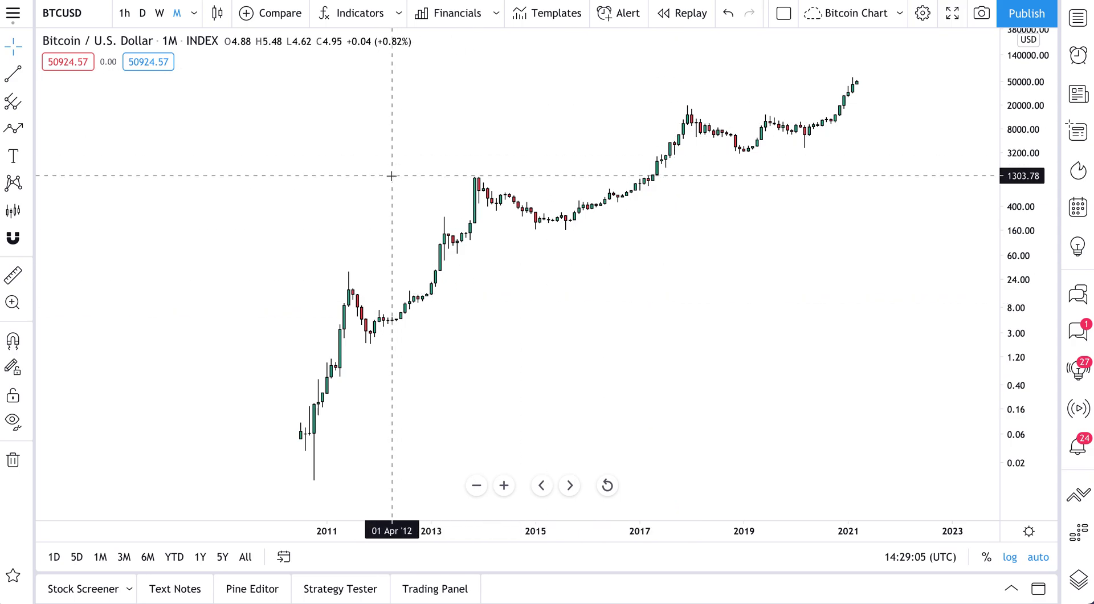
- Add the built-in Volume indicator beneath the price by searching 'volu' in Indicators
{"action": "left_click", "coordinate": [352, 12]}
{"action": "type", "text": "volume"}
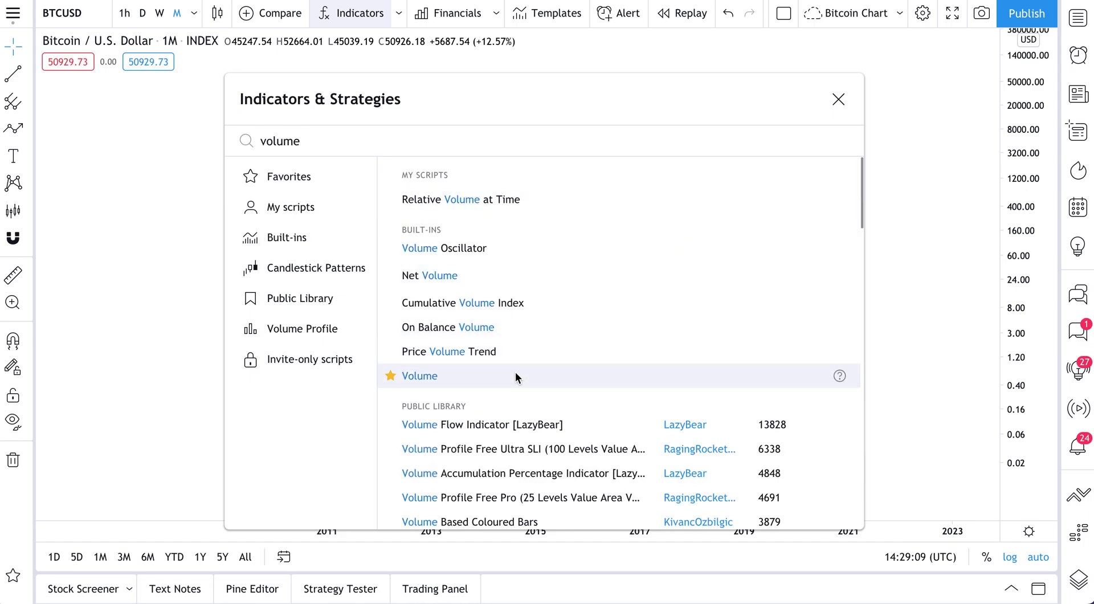
{"action": "left_click", "coordinate": [452, 381]}
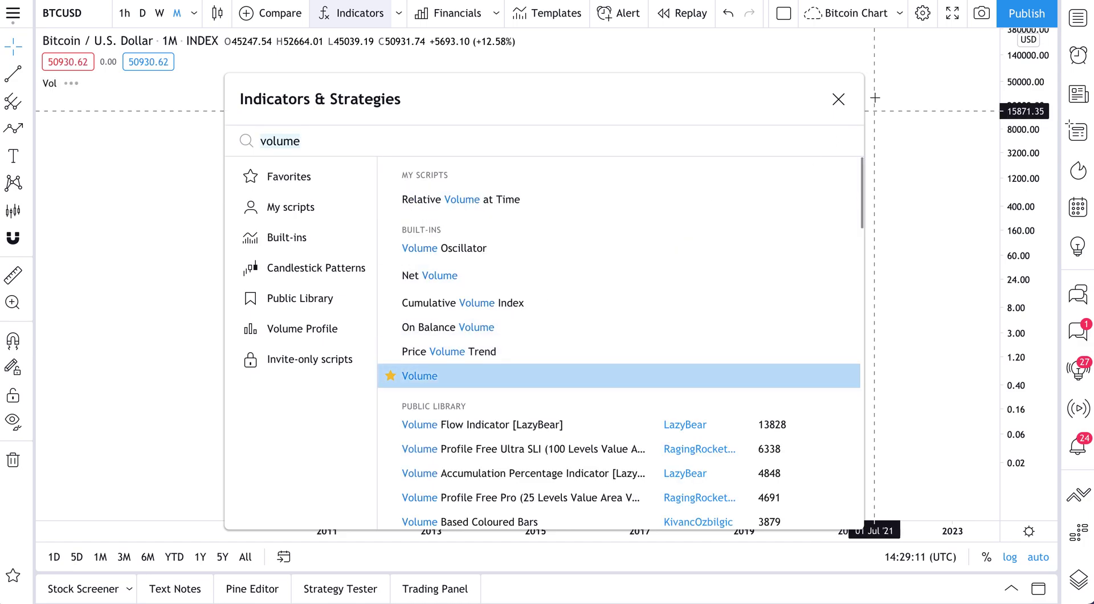
{"action": "key", "text": "Escape"}
{"action": "scroll", "coordinate": [620, 292], "scroll_direction": "up", "scroll_amount": 2}
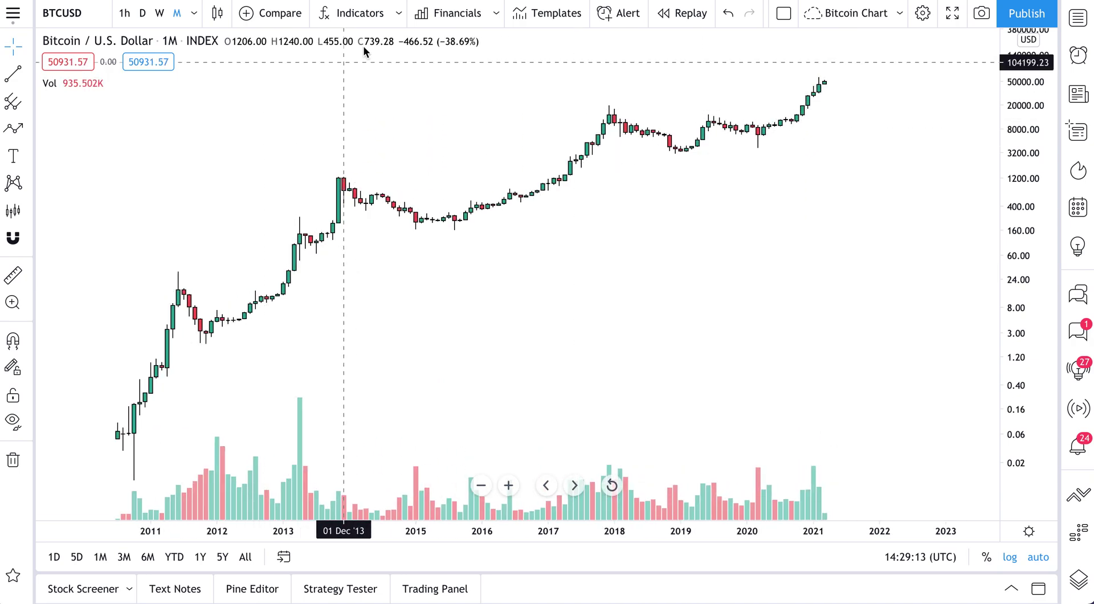
{"action": "key", "text": "slash"}
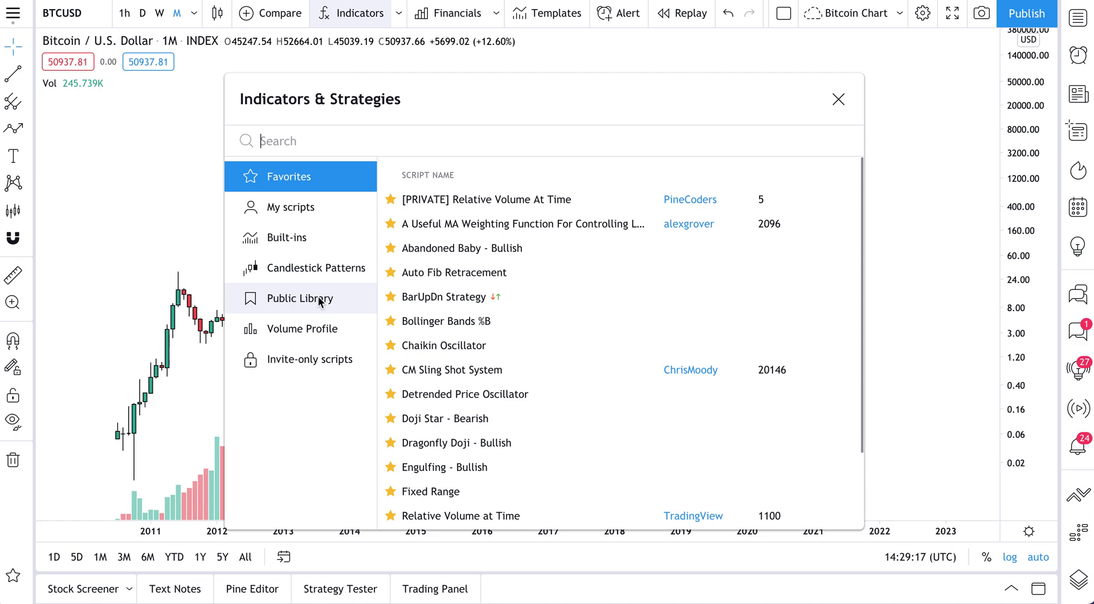
{"action": "left_click", "coordinate": [839, 99]}
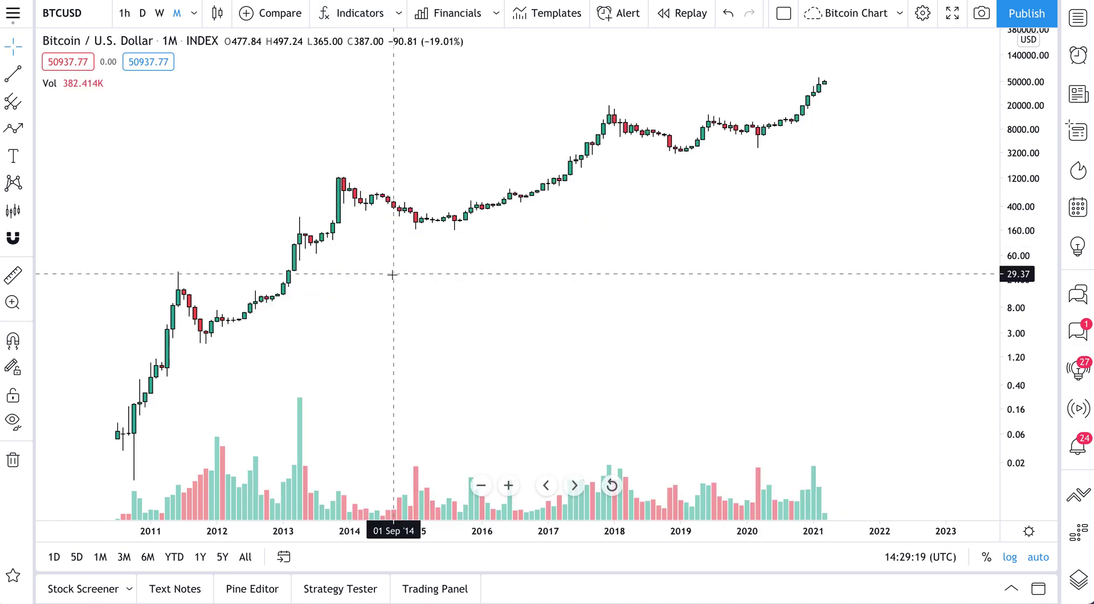